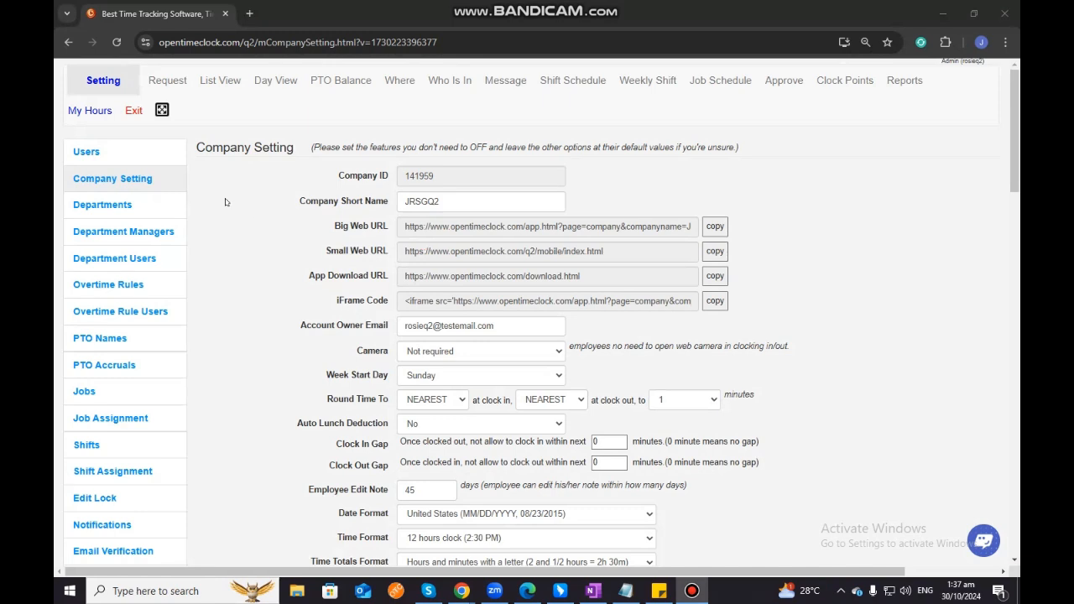
Open the List View of time records and keep the department filter on All Departments
{"action": "left_click", "coordinate": [219, 84]}
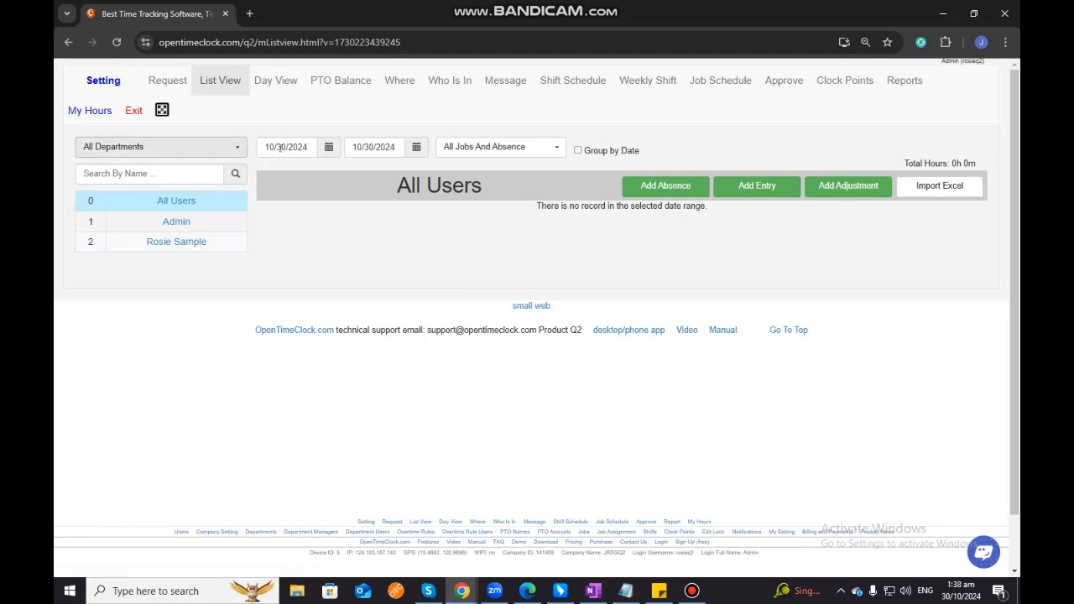
{"action": "left_click", "coordinate": [227, 149]}
{"action": "left_click", "coordinate": [226, 149]}
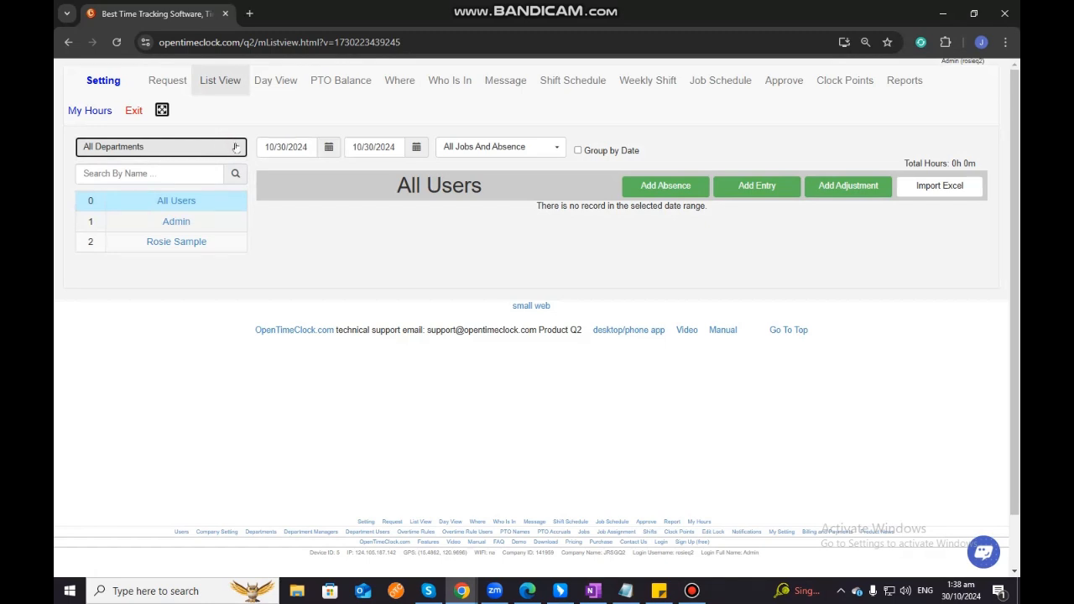
{"action": "left_click", "coordinate": [228, 148]}
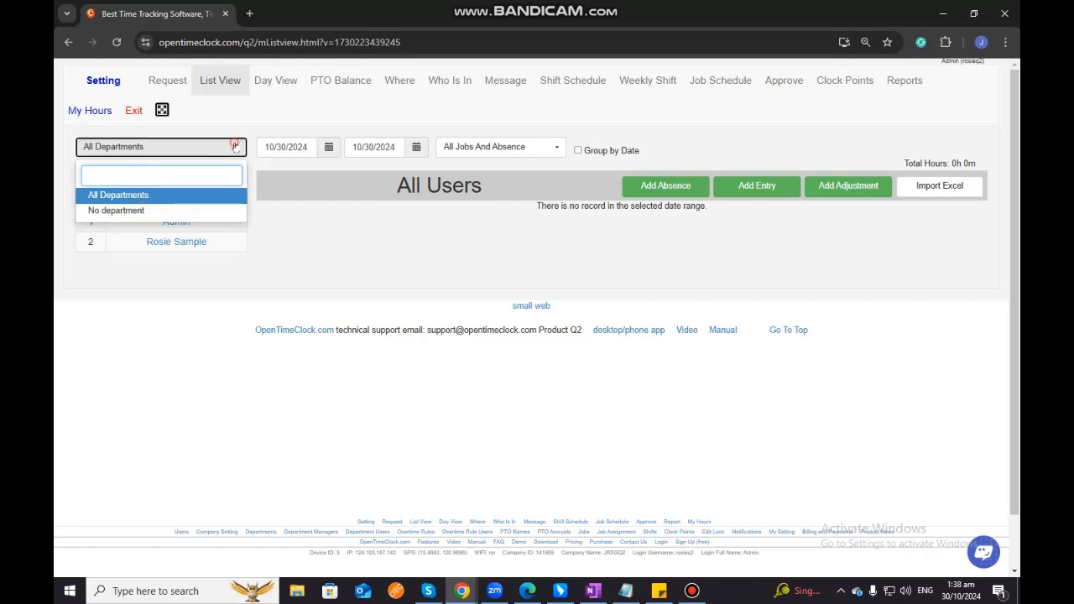
{"action": "left_click", "coordinate": [235, 148]}
{"action": "left_click", "coordinate": [236, 148]}
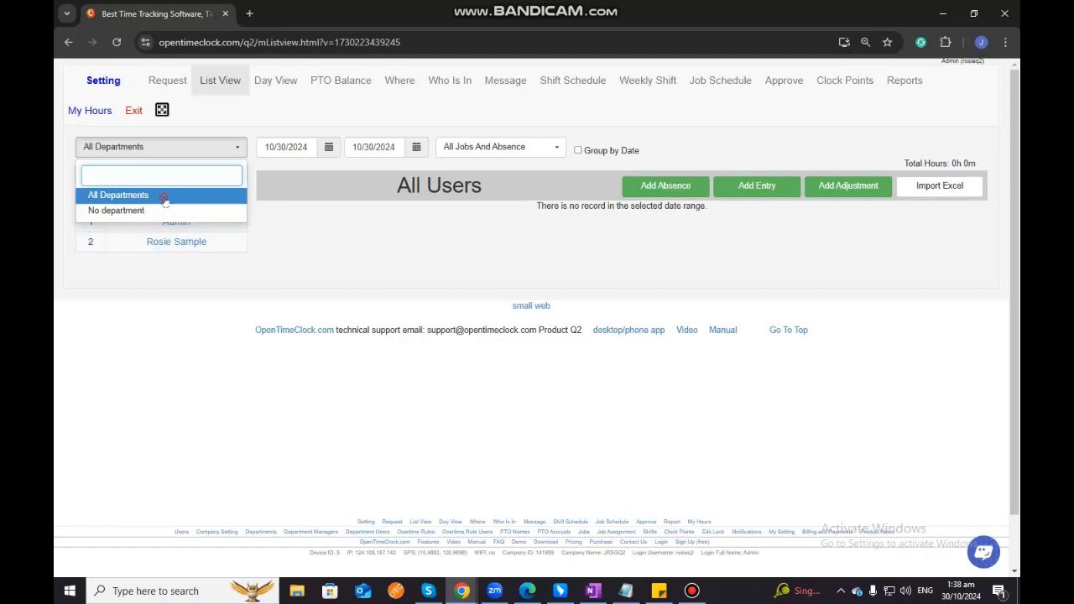
{"action": "left_click", "coordinate": [161, 196]}
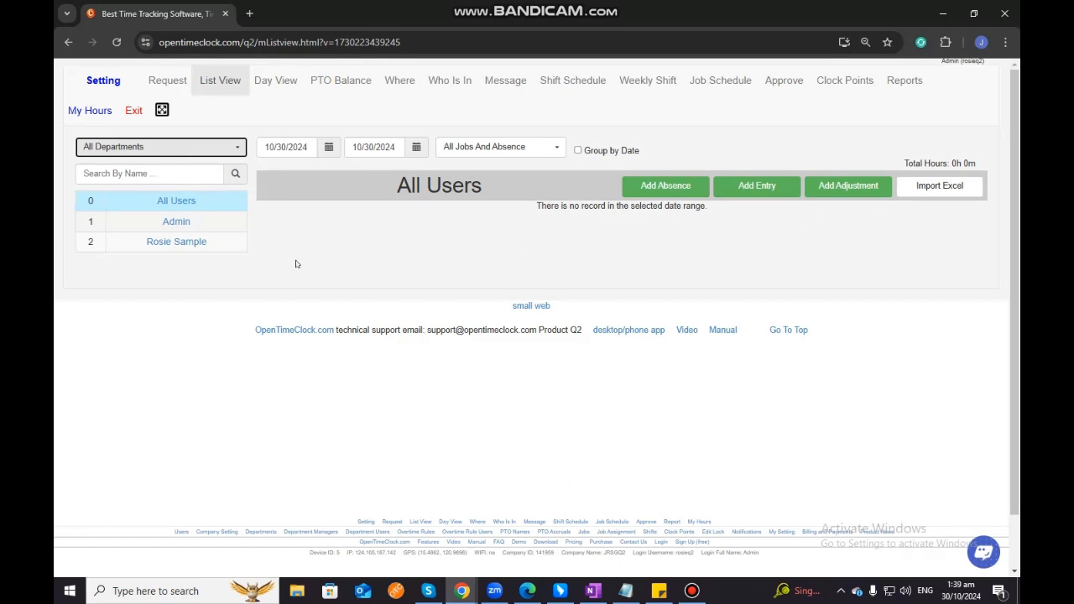
Set the date range of the time records from 10/01/2024 to 10/31/2024
{"action": "left_click", "coordinate": [327, 149]}
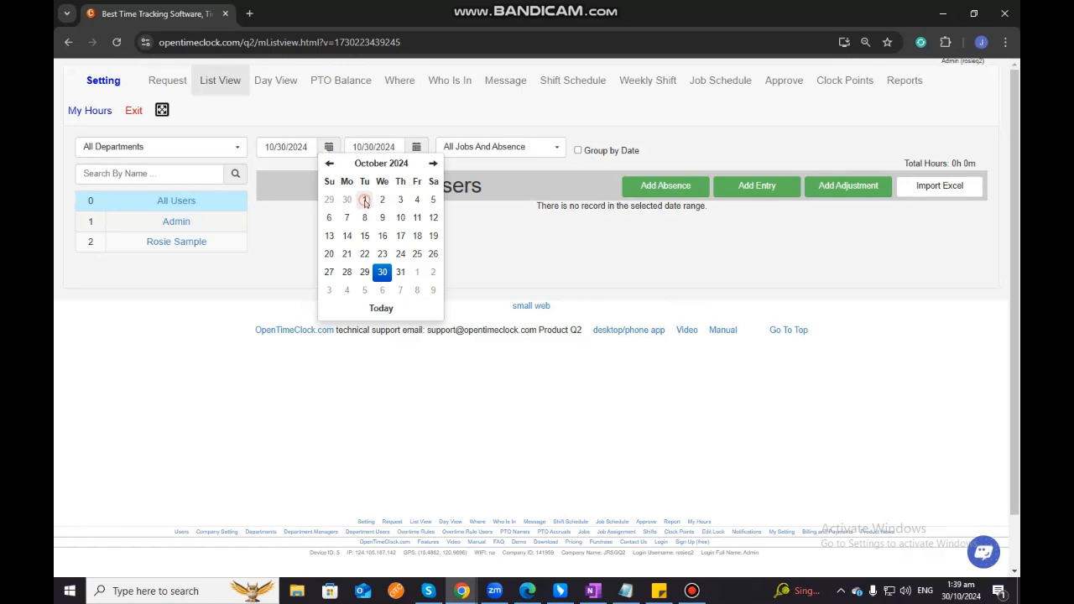
{"action": "left_click", "coordinate": [365, 200]}
{"action": "left_click", "coordinate": [416, 147]}
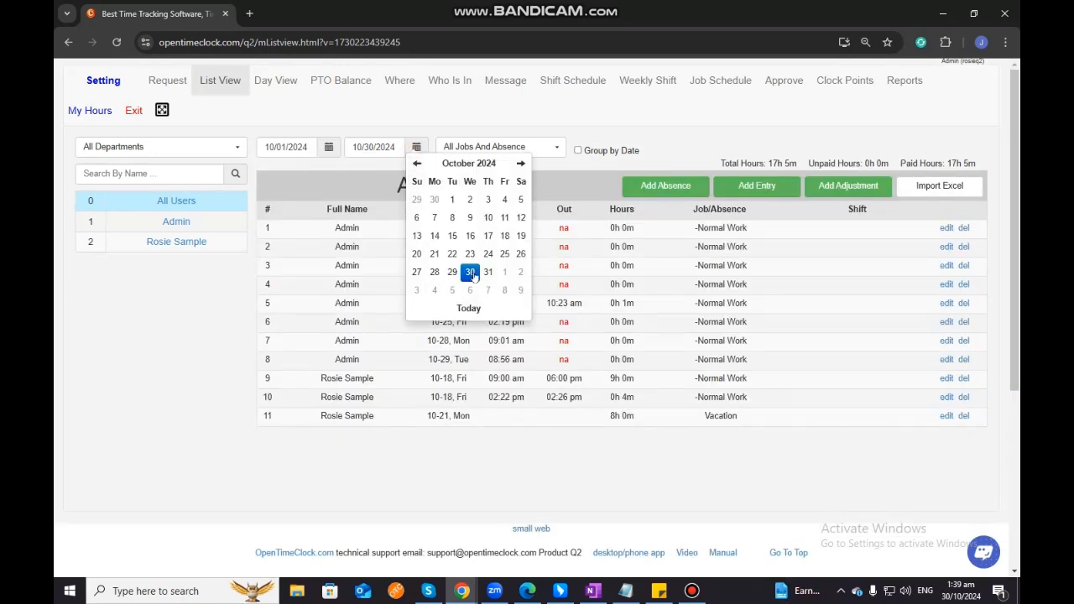
{"action": "left_click", "coordinate": [488, 272]}
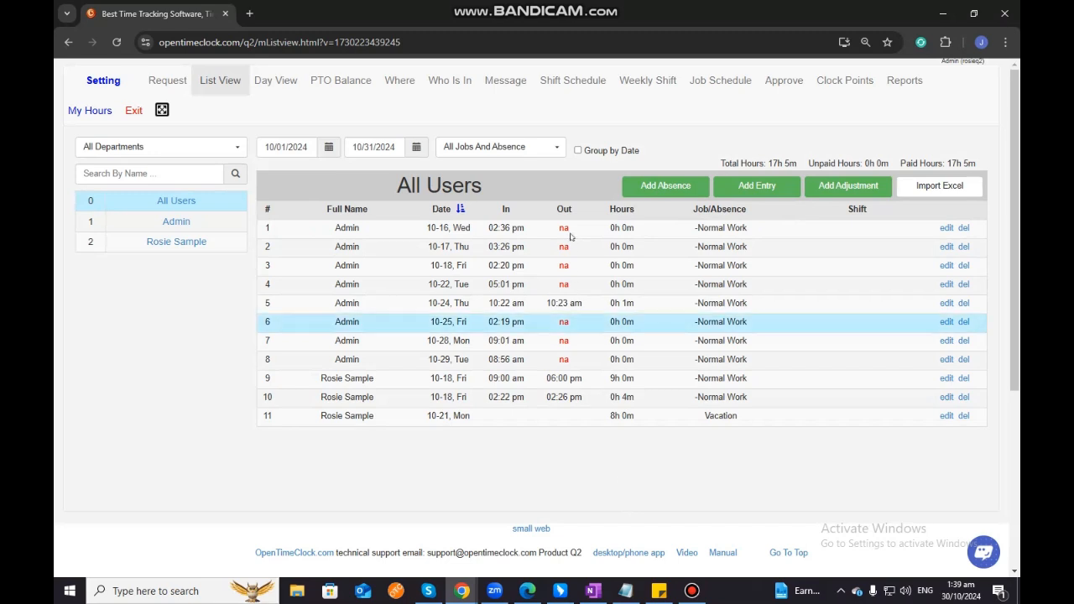
Try adding Personal to the jobs and absence filter and take it out again
{"action": "left_click", "coordinate": [548, 149]}
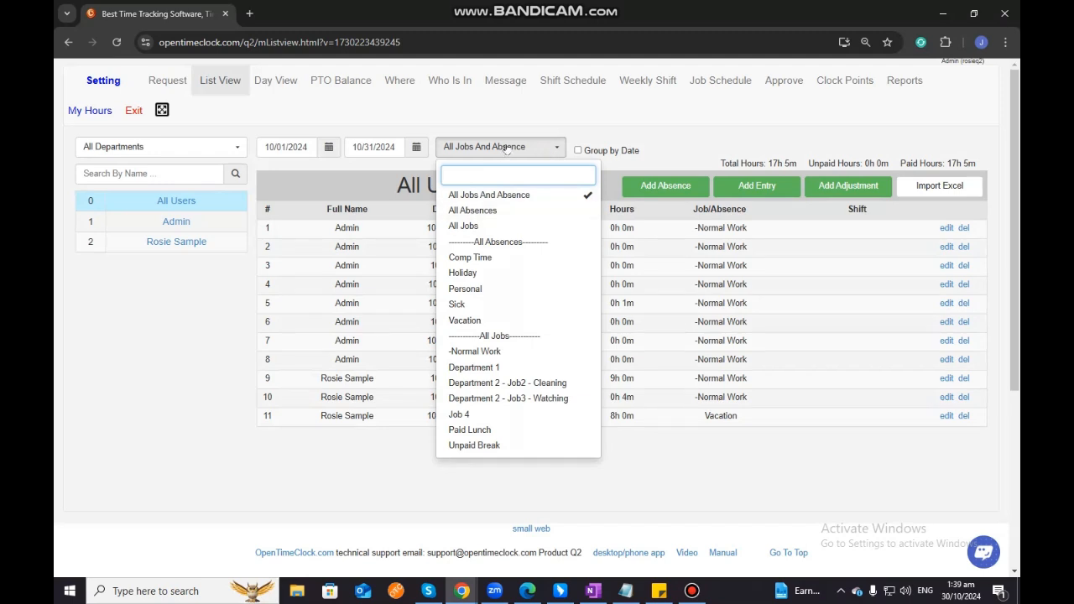
{"action": "left_click", "coordinate": [506, 147]}
{"action": "left_click", "coordinate": [517, 148]}
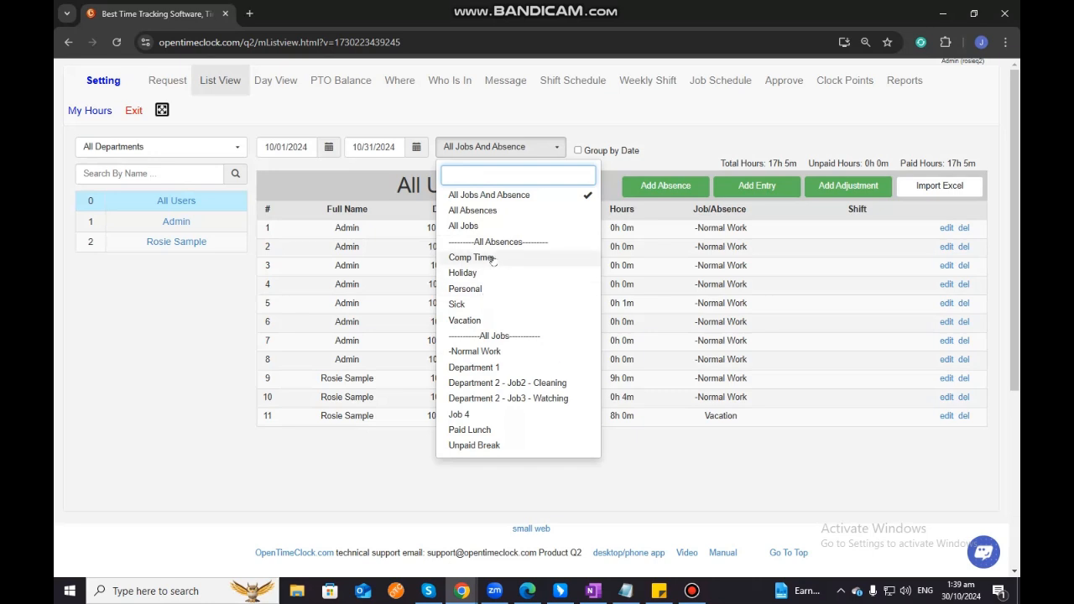
{"action": "left_click", "coordinate": [485, 289]}
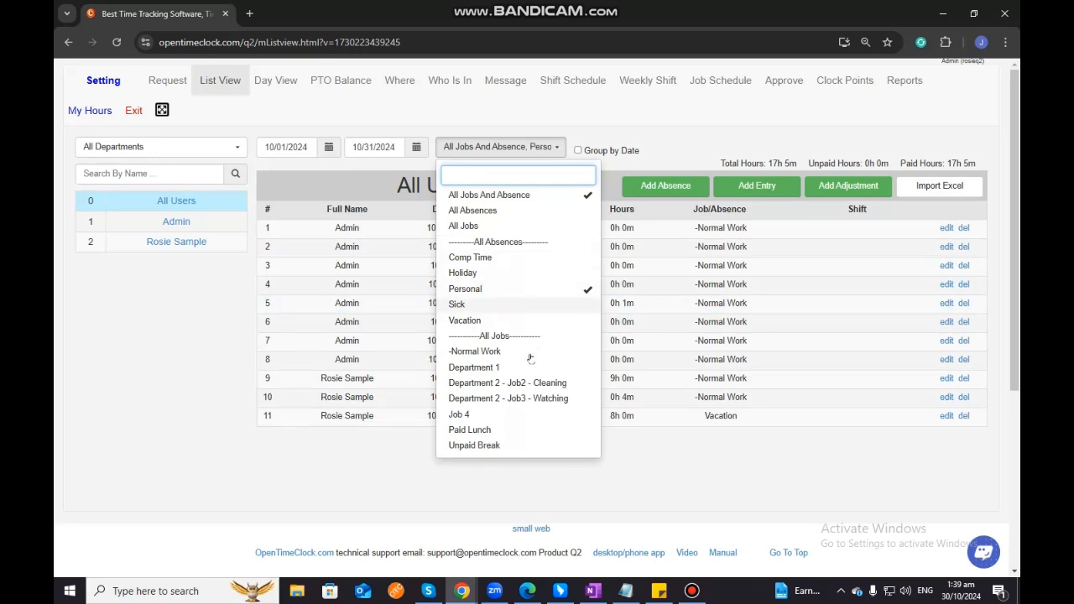
{"action": "left_click", "coordinate": [706, 456]}
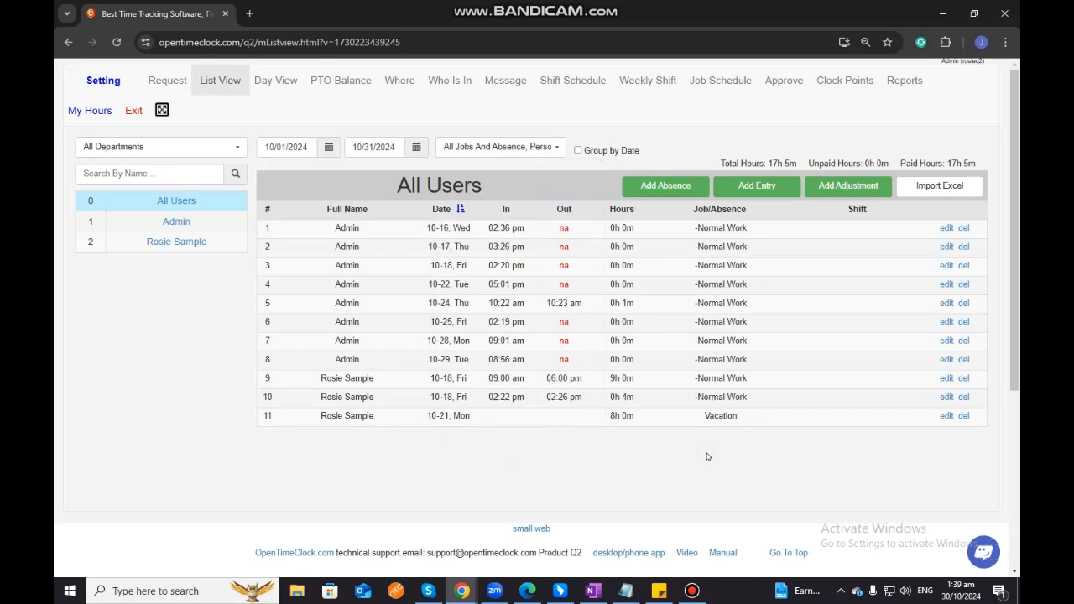
{"action": "left_click", "coordinate": [516, 151]}
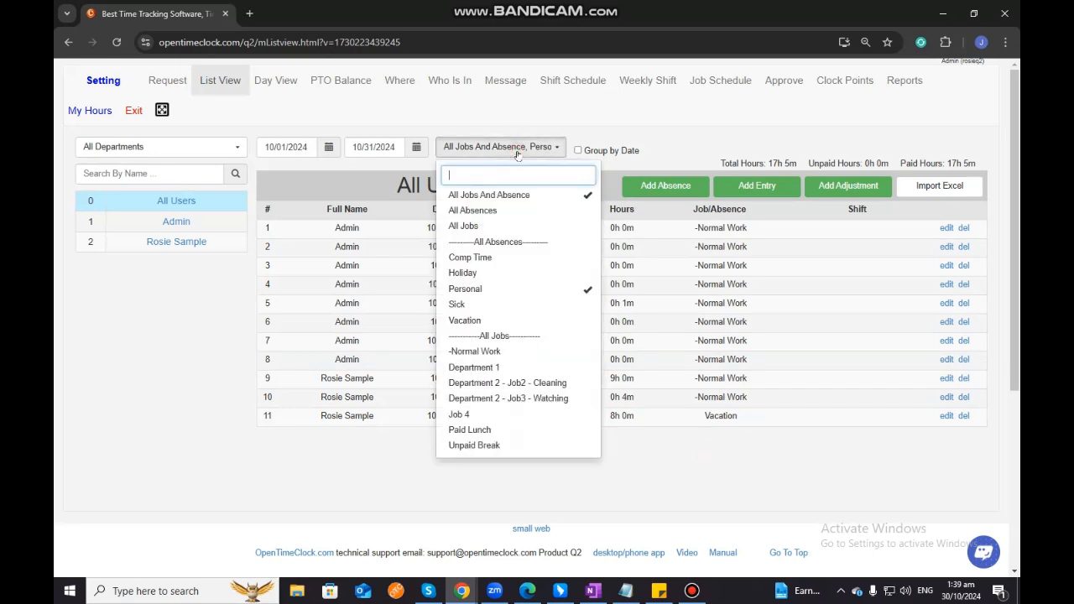
{"action": "left_click", "coordinate": [547, 289]}
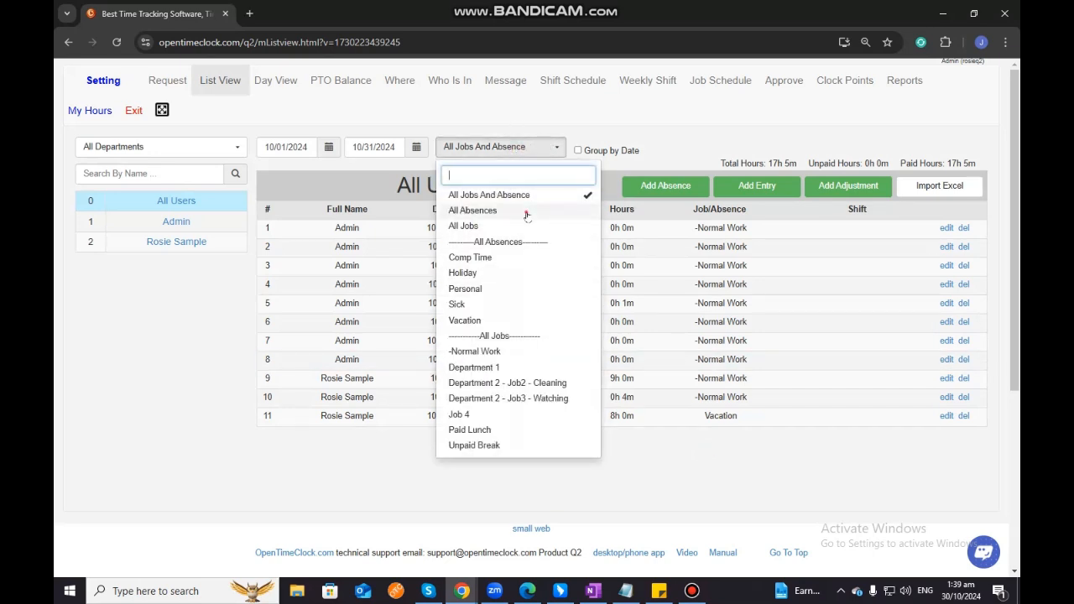
Add All Absences, All Jobs, Comp Time, Holiday, Personal, Sick and Vacation to the jobs and absence filter
{"action": "left_click", "coordinate": [526, 212]}
{"action": "left_click", "coordinate": [524, 226]}
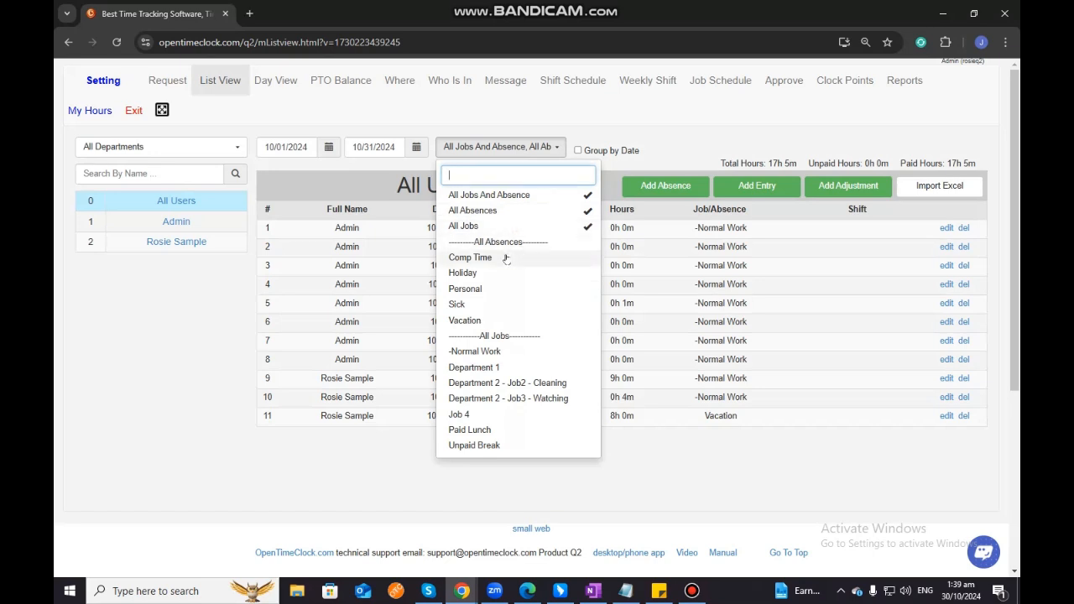
{"action": "left_click", "coordinate": [506, 260]}
{"action": "left_click", "coordinate": [504, 274]}
{"action": "left_click", "coordinate": [503, 289]}
{"action": "left_click", "coordinate": [501, 304]}
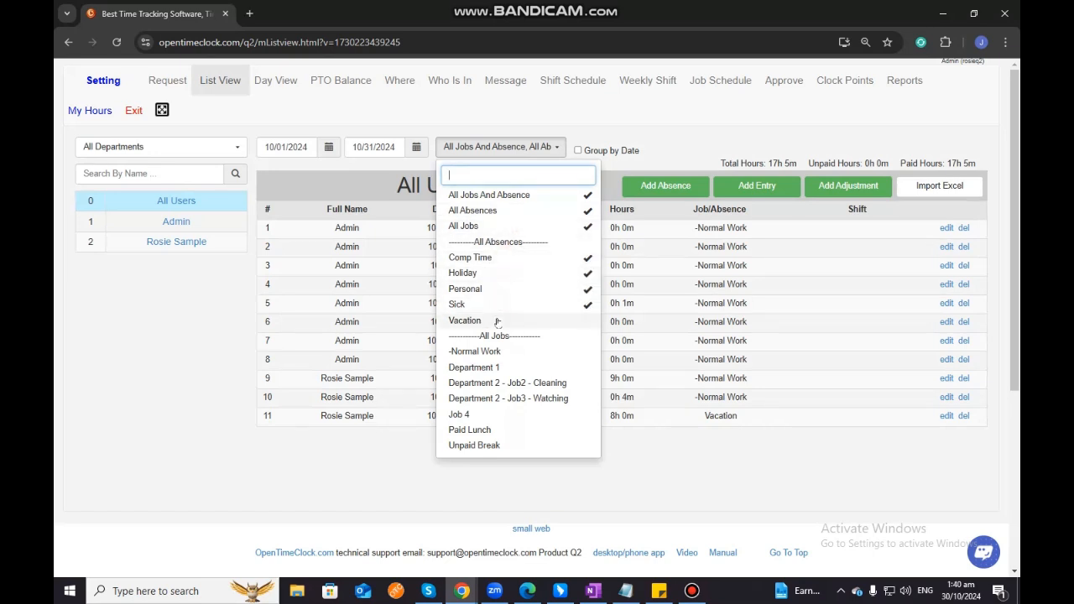
{"action": "left_click", "coordinate": [498, 322]}
Add -Normal Work, Department 1, Department 2 - Job2 - Cleaning, Paid Lunch and Unpaid Break to the filter and close its list
{"action": "left_click", "coordinate": [491, 352]}
{"action": "left_click", "coordinate": [491, 368]}
{"action": "left_click", "coordinate": [493, 384]}
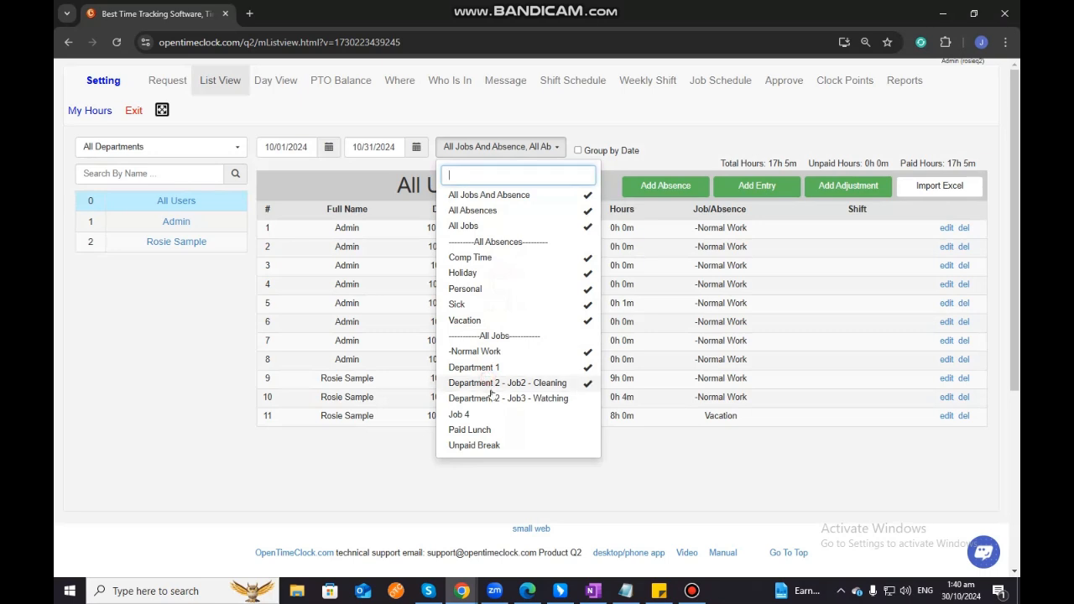
{"action": "left_click", "coordinate": [494, 429]}
{"action": "left_click", "coordinate": [494, 445]}
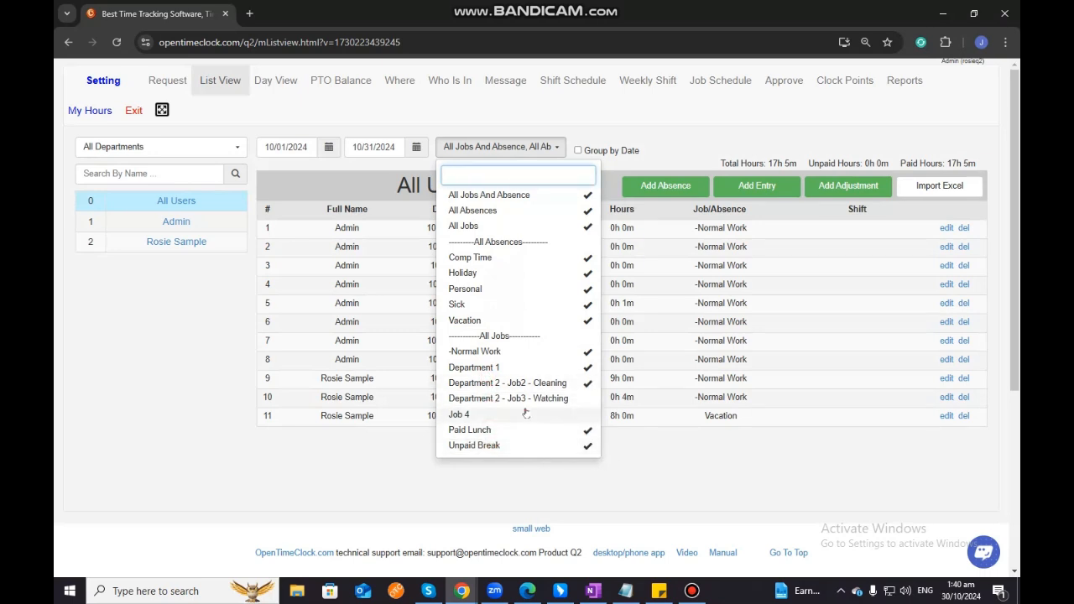
{"action": "left_click", "coordinate": [663, 462]}
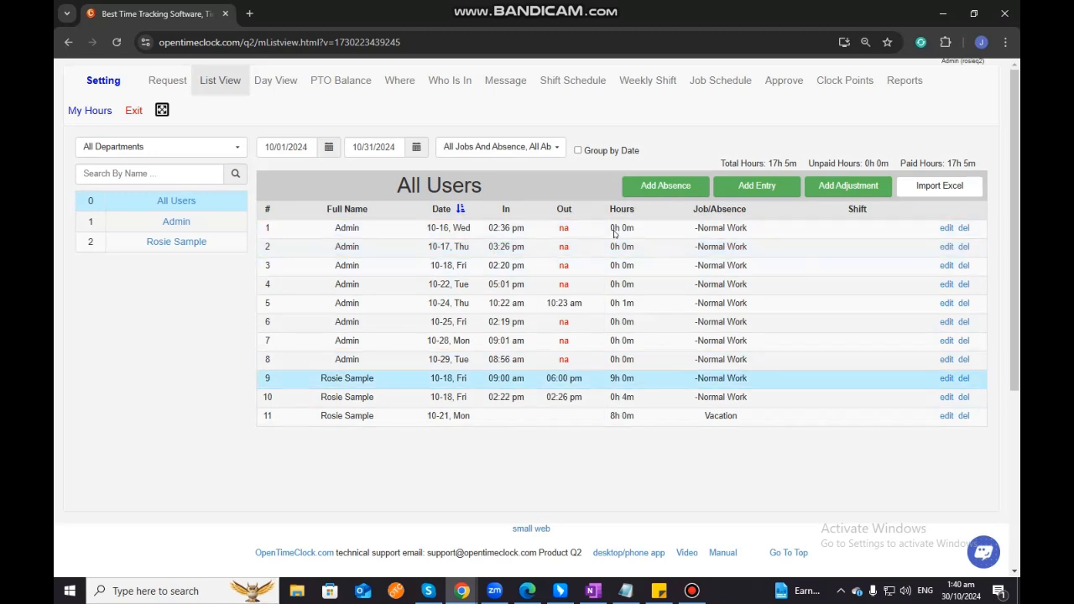
Group the time records by date and ungroup them again
{"action": "left_click", "coordinate": [577, 151]}
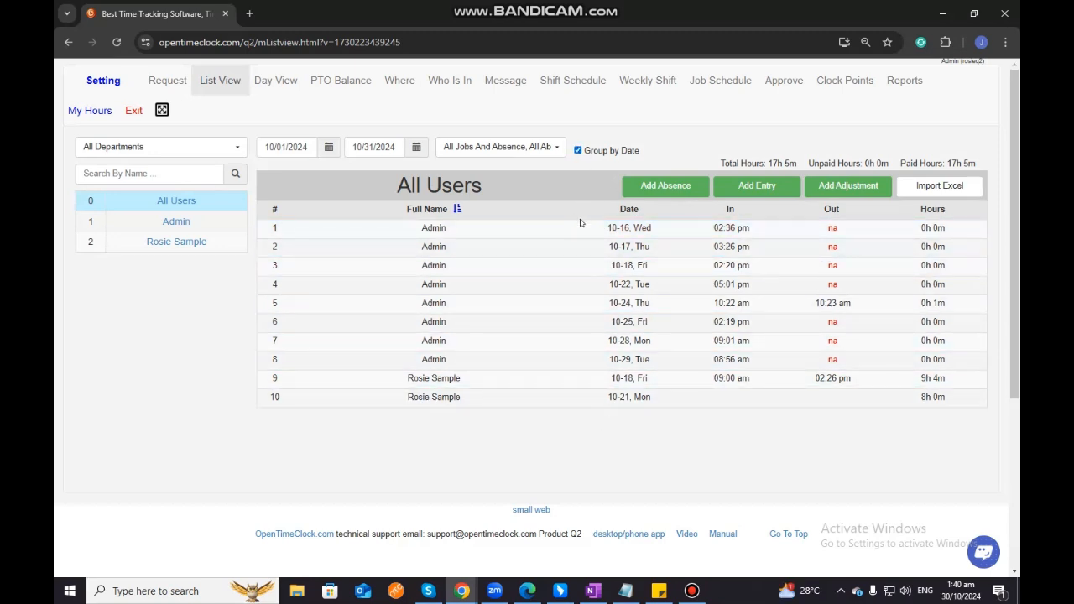
{"action": "left_click", "coordinate": [577, 151]}
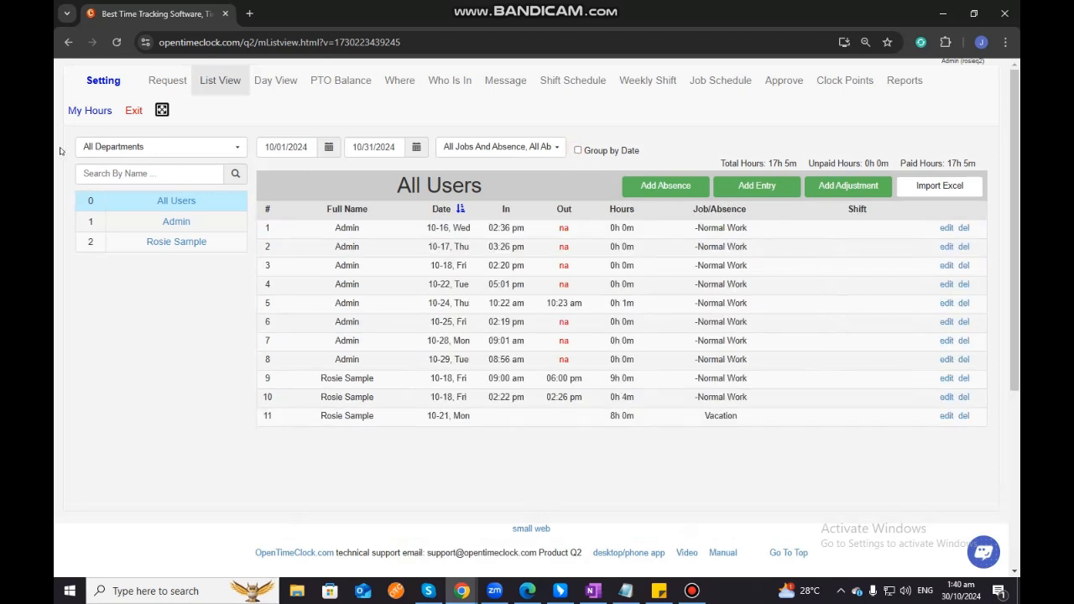
Search the user list for the sample employee by first name and clear the search text
{"action": "left_click", "coordinate": [169, 176]}
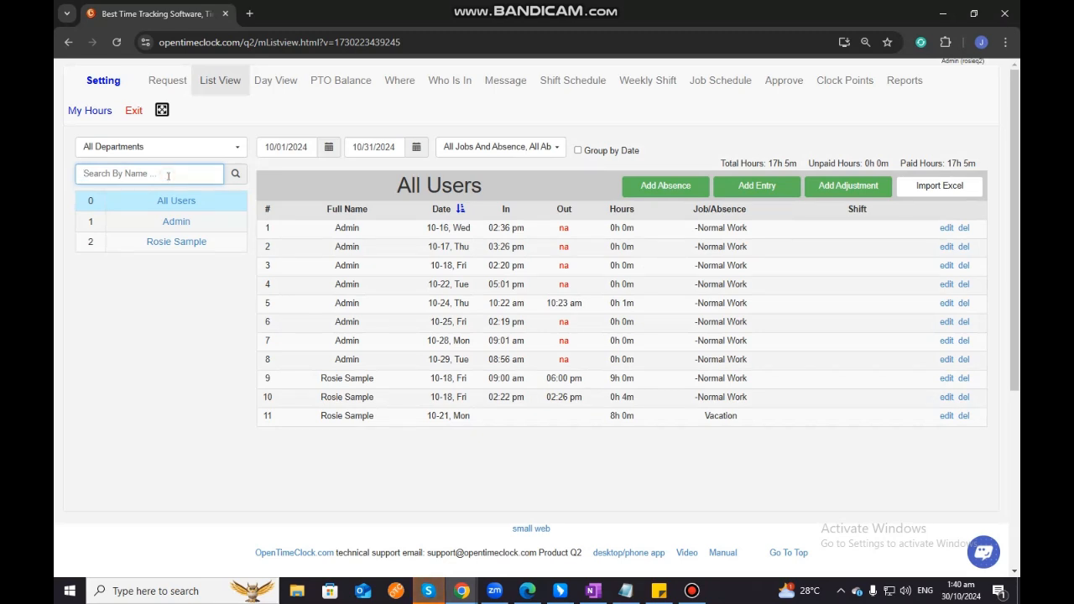
{"action": "type", "text": "Rosie"}
{"action": "left_click", "coordinate": [236, 175]}
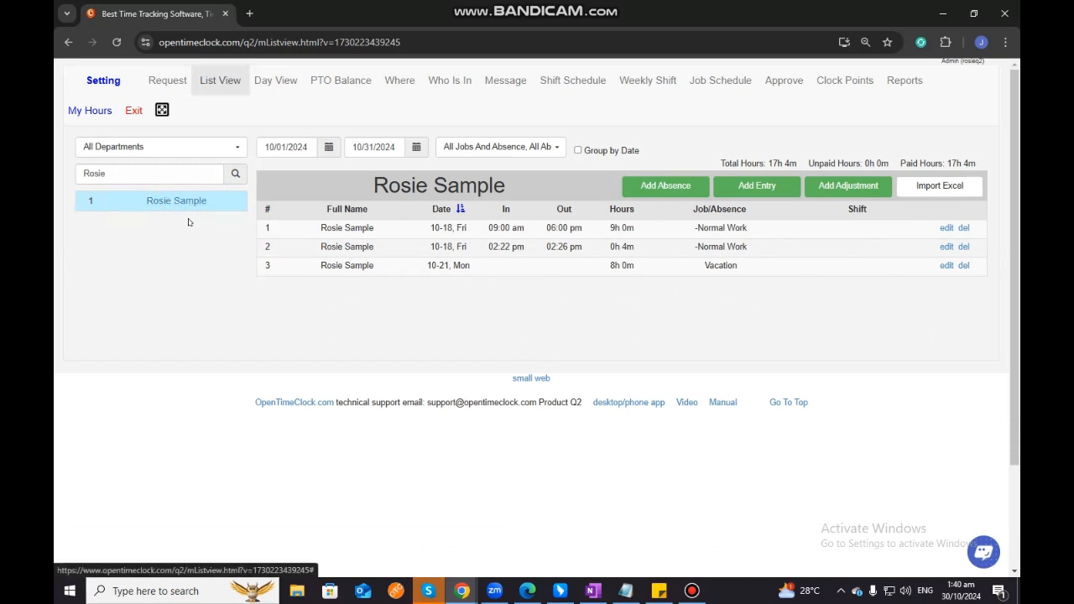
{"action": "left_click", "coordinate": [167, 175]}
{"action": "key", "text": "BackSpace"}
{"action": "key", "text": "BackSpace"}
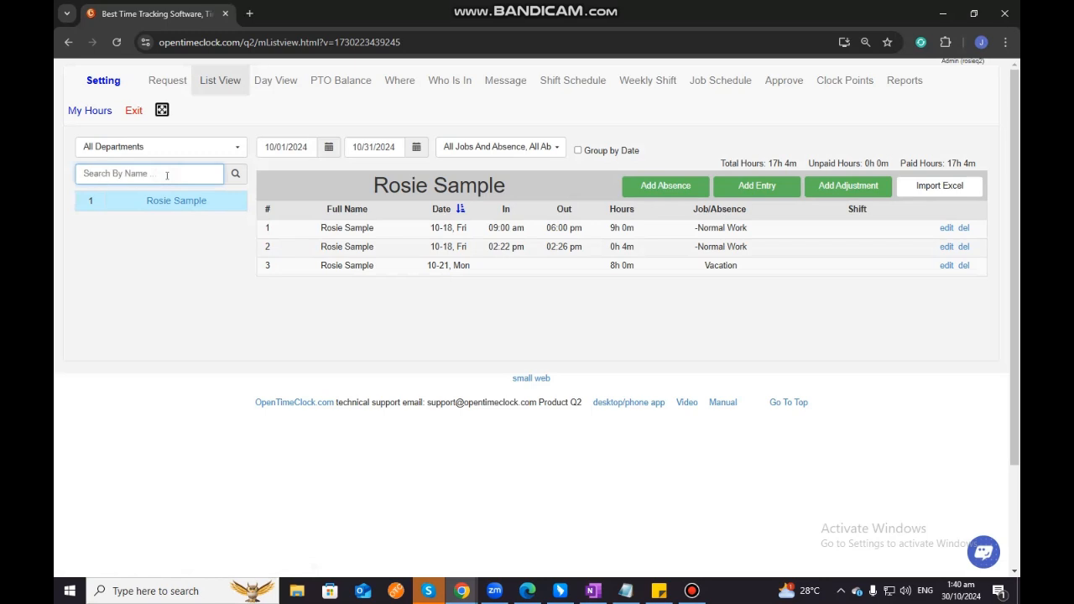
Examine the total, unpaid and paid hours summarised above the sample employee's time records
{"action": "left_click", "coordinate": [721, 163]}
{"action": "left_click_drag", "start_coordinate": [722, 163], "coordinate": [798, 166]}
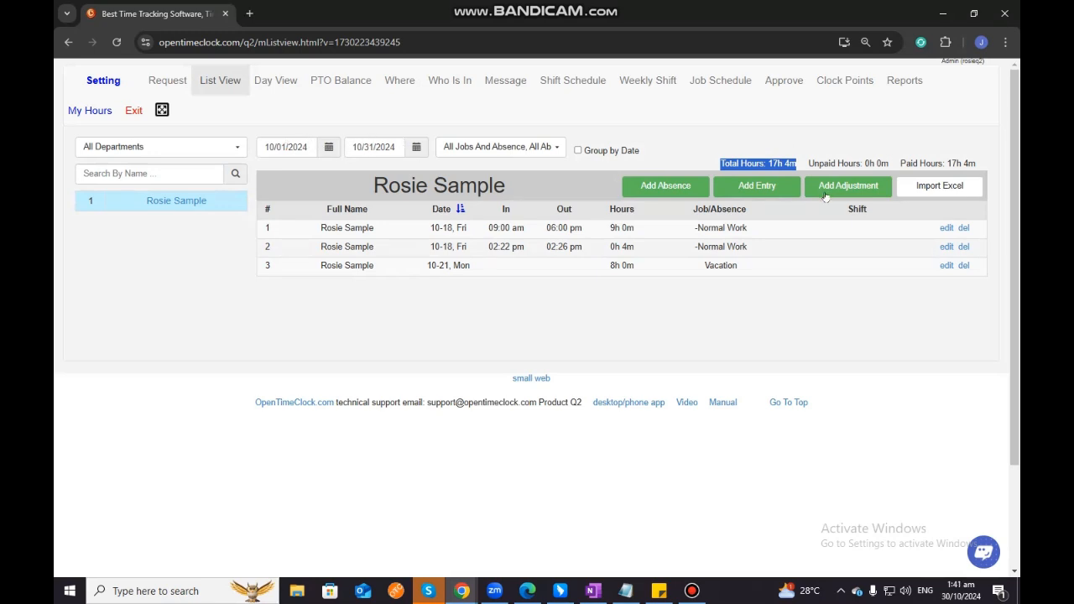
{"action": "left_click", "coordinate": [820, 160]}
{"action": "triple_click", "coordinate": [806, 162]}
{"action": "left_click_drag", "start_coordinate": [896, 163], "coordinate": [810, 166]}
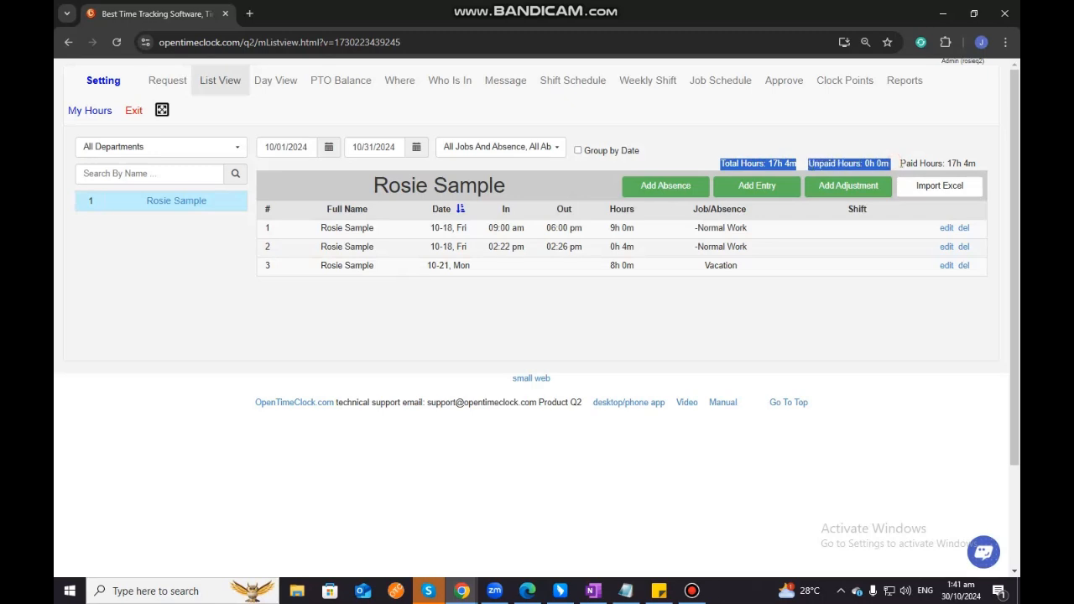
{"action": "left_click_drag", "start_coordinate": [897, 162], "coordinate": [979, 164]}
{"action": "left_click", "coordinate": [763, 337]}
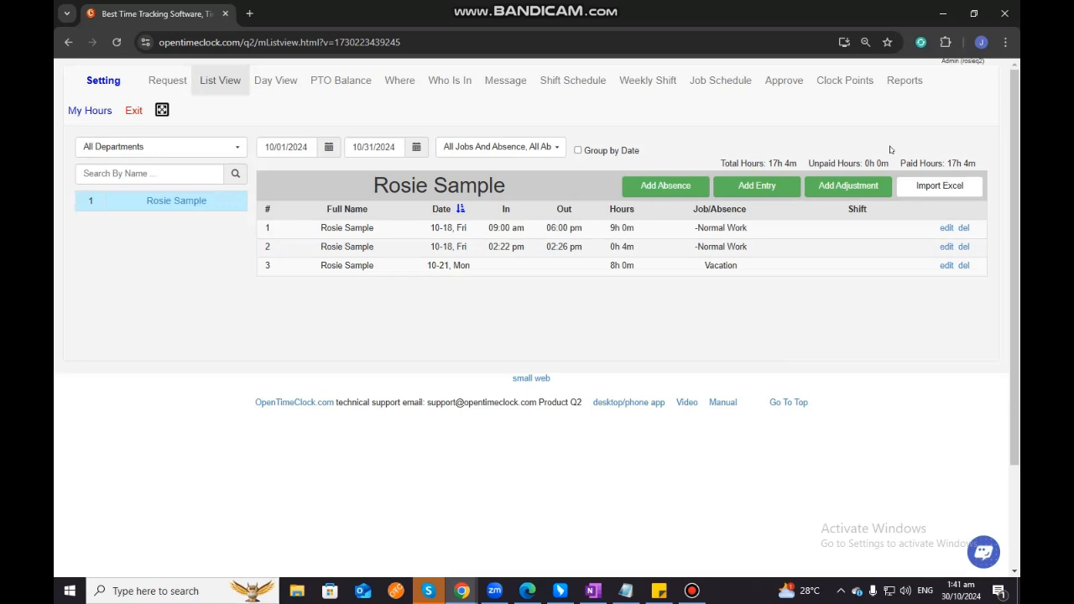
{"action": "left_click_drag", "start_coordinate": [767, 163], "coordinate": [790, 164]}
{"action": "left_click", "coordinate": [941, 161]}
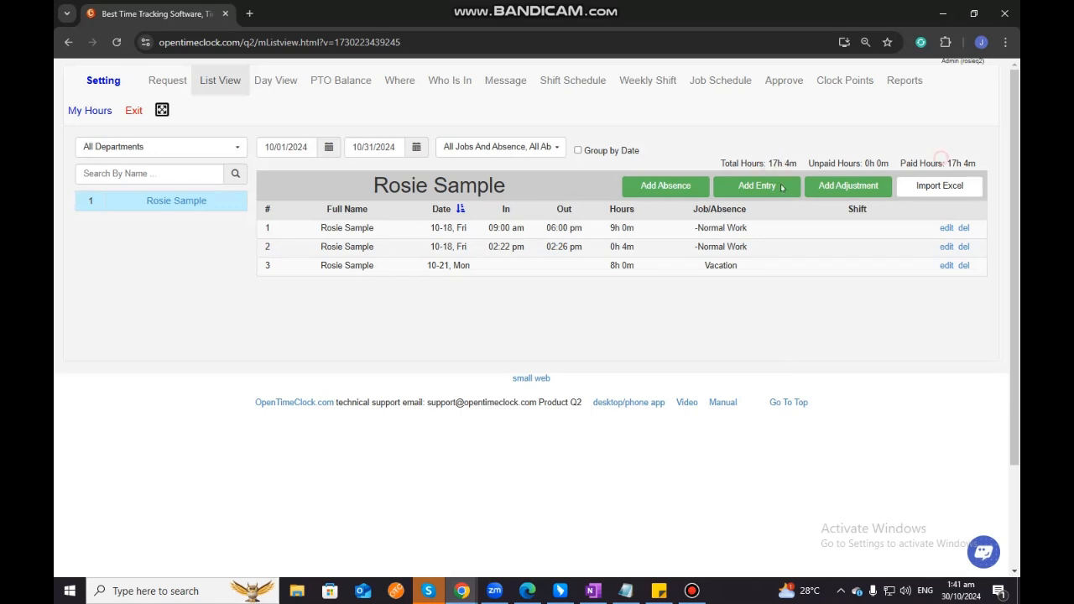
{"action": "left_click", "coordinate": [161, 180]}
{"action": "left_click", "coordinate": [560, 330]}
Start a new absence entry and review its department choices, keeping All Departments
{"action": "left_click", "coordinate": [667, 186]}
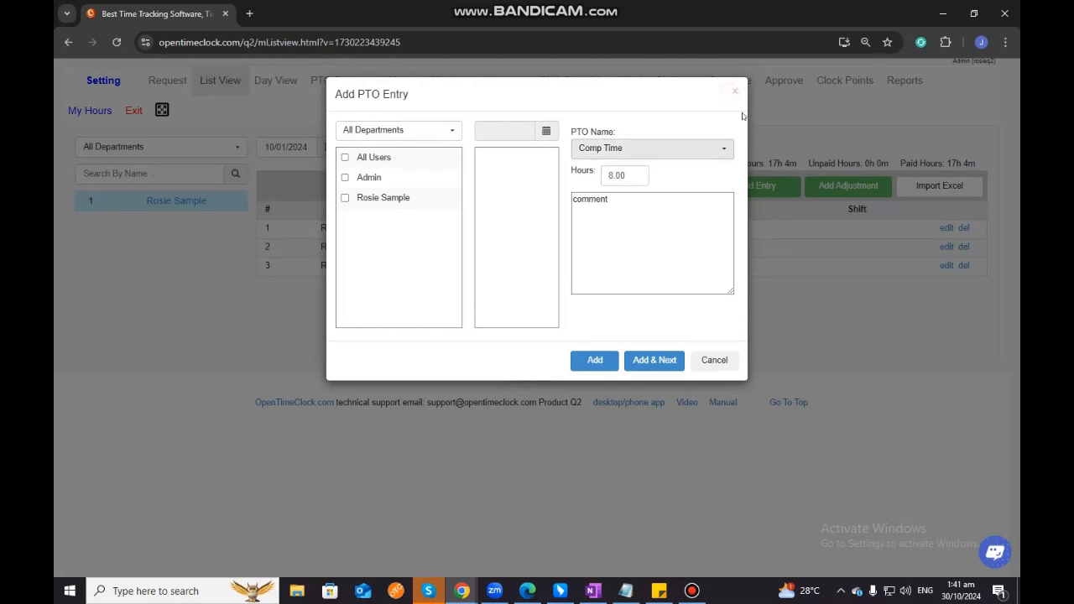
{"action": "left_click", "coordinate": [734, 91]}
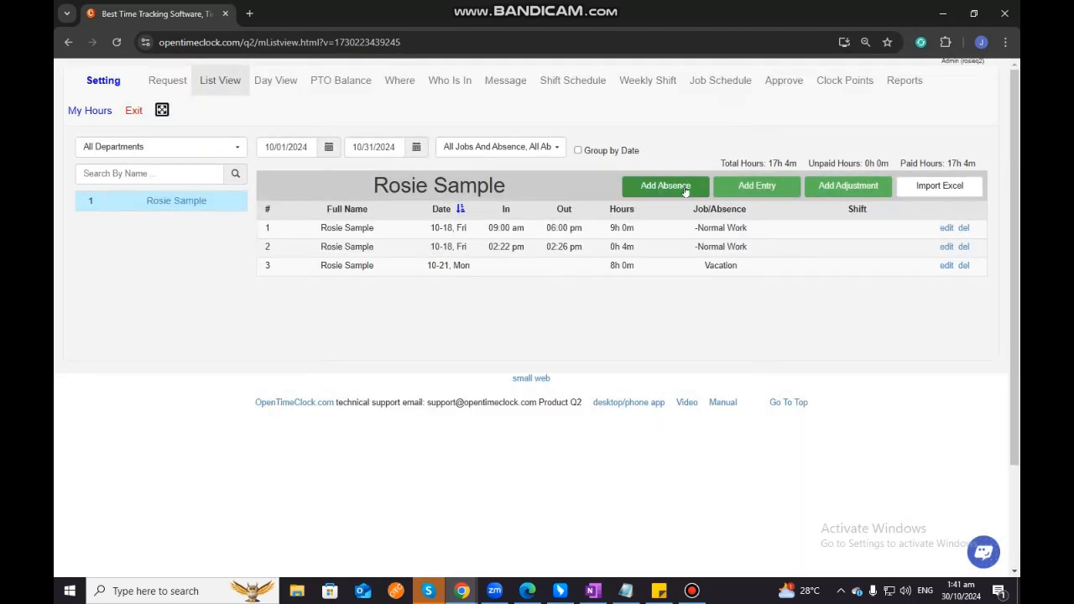
{"action": "left_click", "coordinate": [686, 189]}
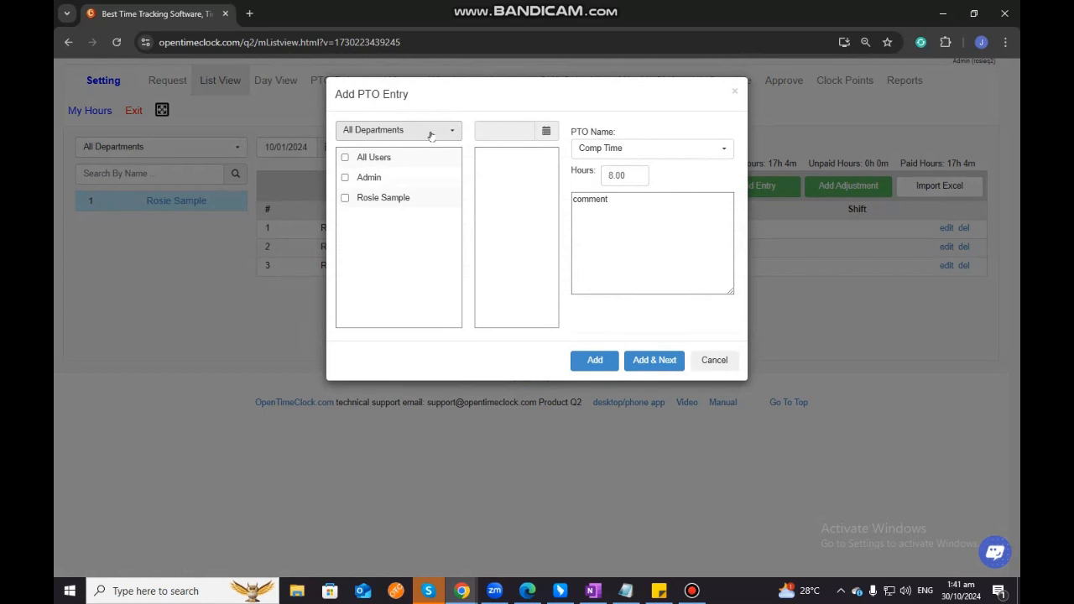
{"action": "left_click", "coordinate": [431, 135]}
{"action": "left_click", "coordinate": [430, 134]}
{"action": "left_click", "coordinate": [431, 135]}
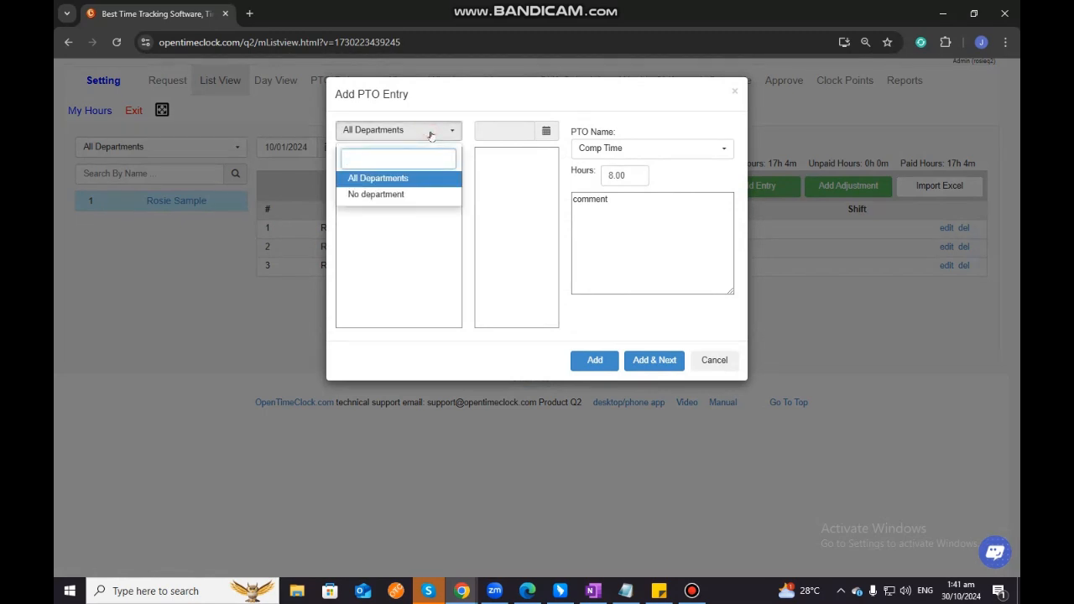
{"action": "left_click", "coordinate": [431, 135]}
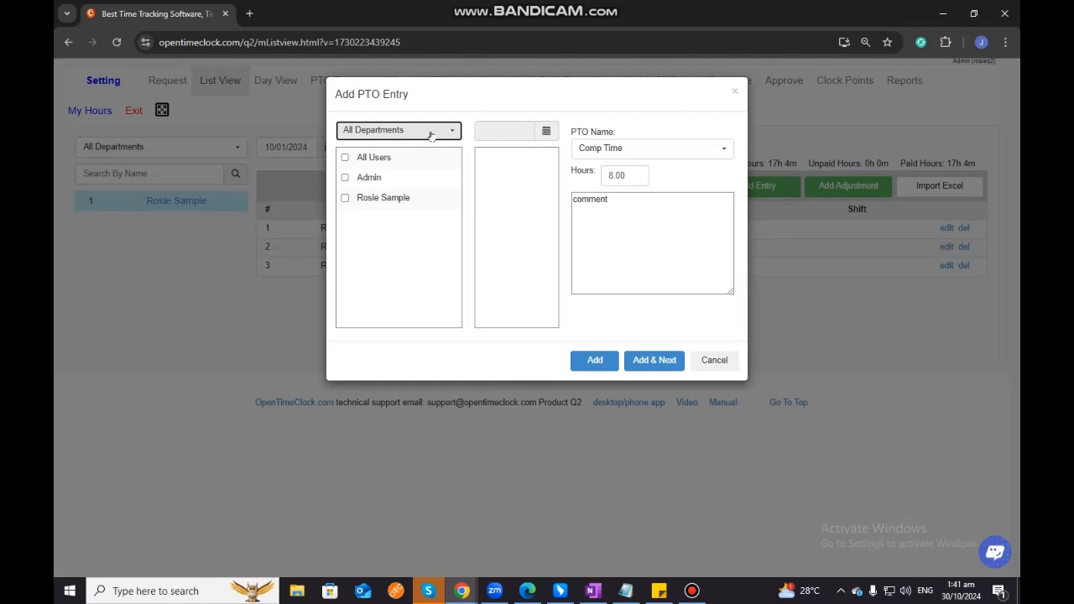
Select the sample employee and the date 10/31/2024 for the absence entry
{"action": "left_click", "coordinate": [345, 198]}
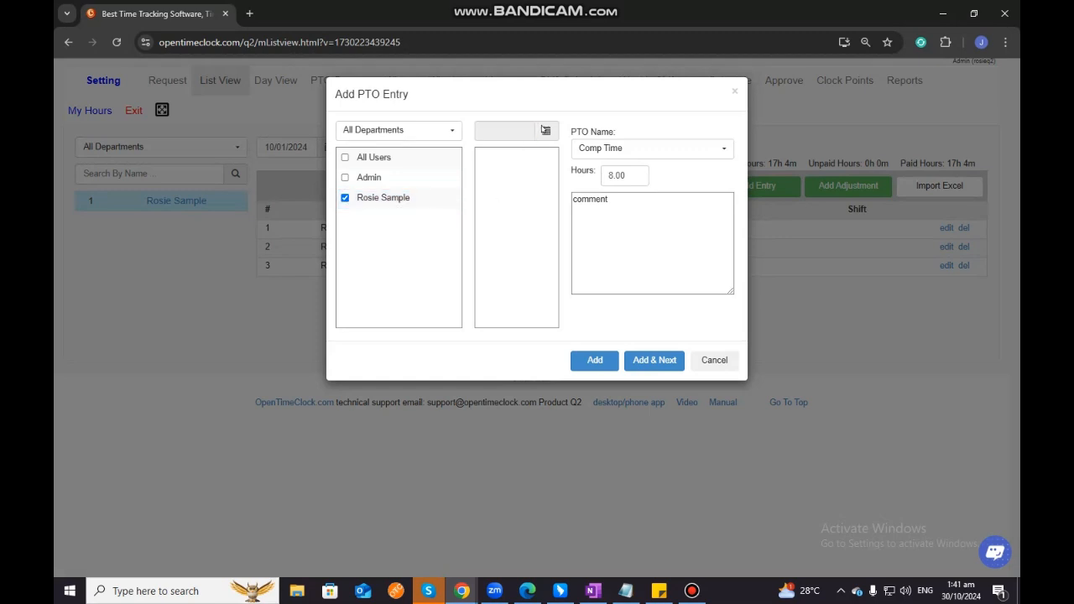
{"action": "left_click", "coordinate": [545, 131]}
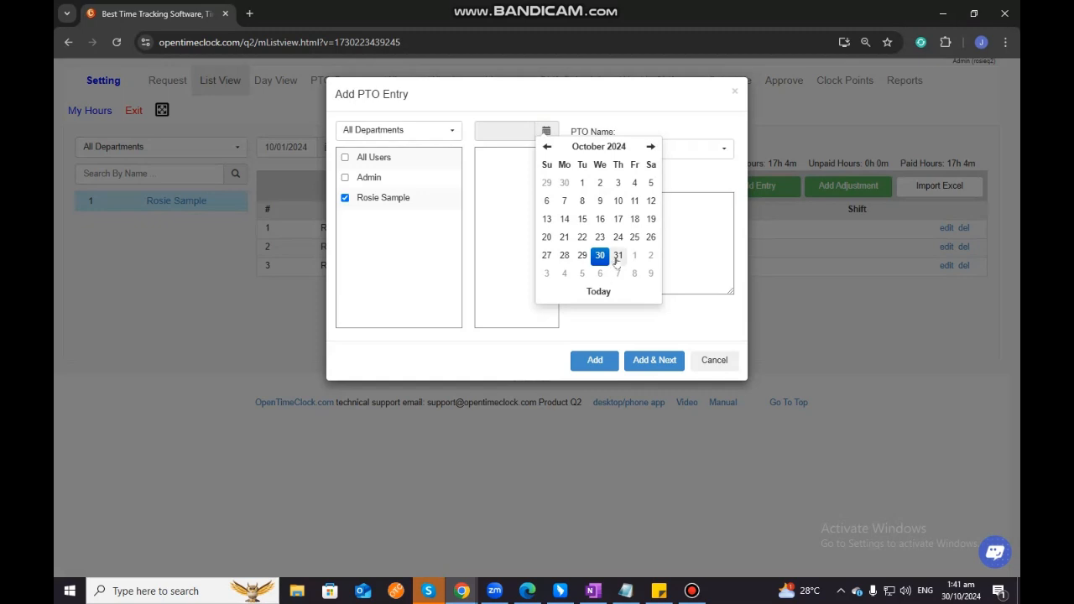
{"action": "left_click", "coordinate": [617, 258]}
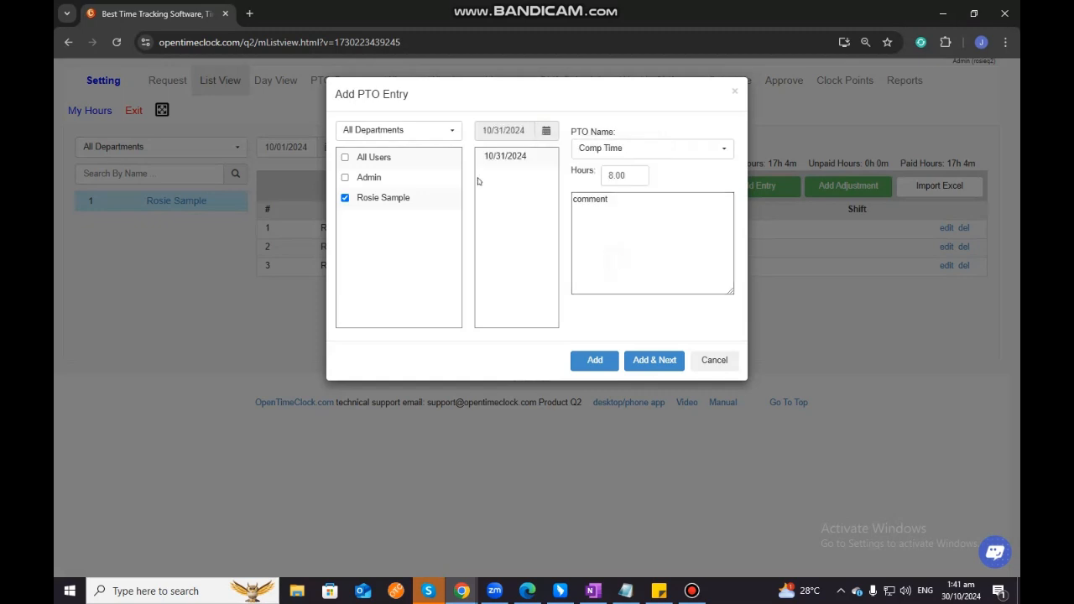
Set the PTO name to Personal, leave the comment empty and add the absence entry
{"action": "left_click", "coordinate": [602, 150]}
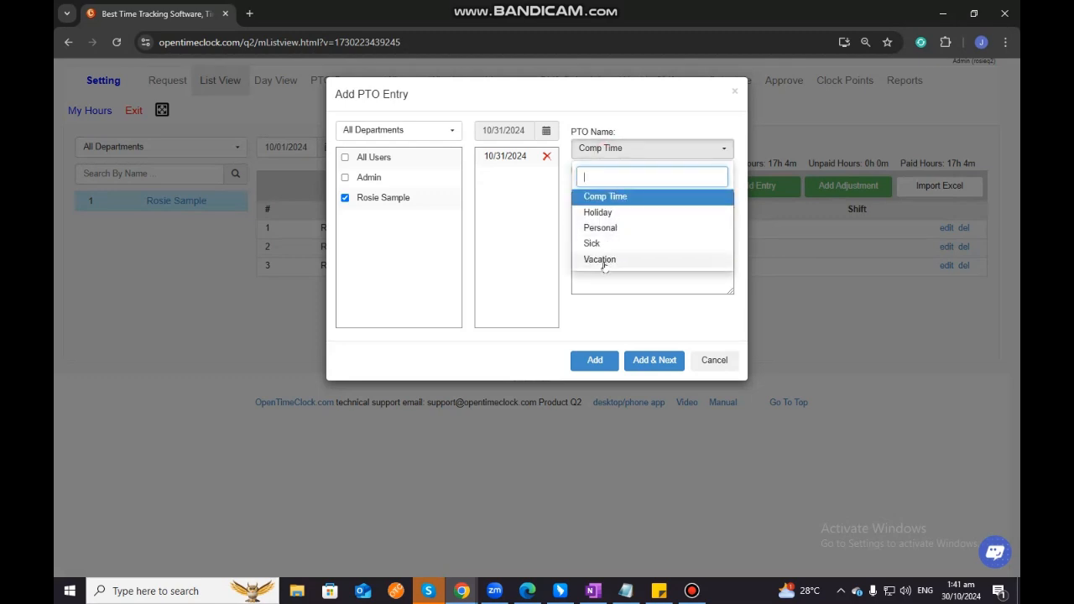
{"action": "left_click", "coordinate": [605, 227]}
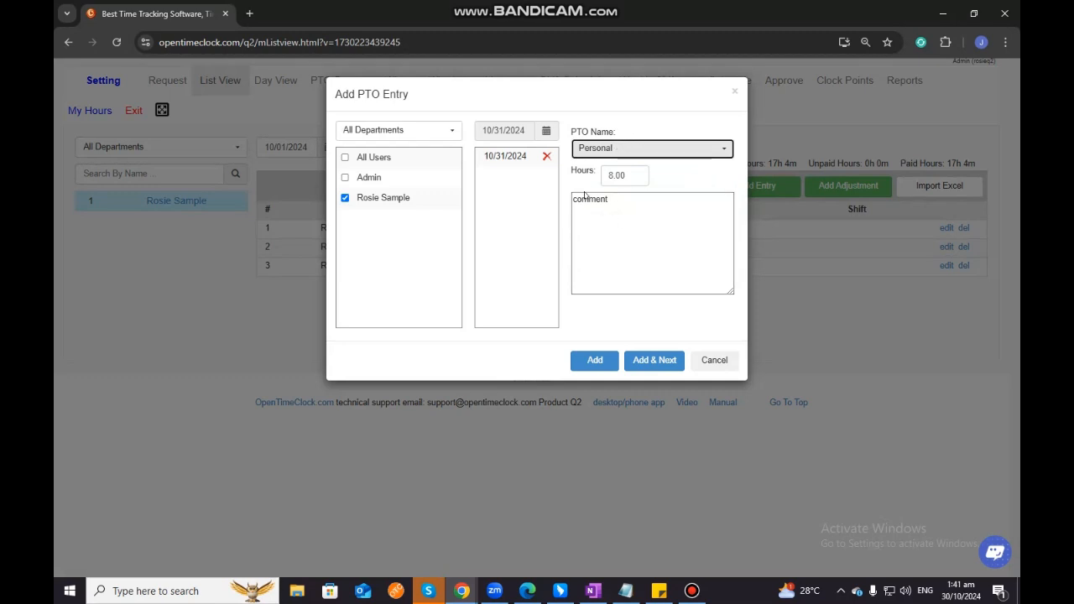
{"action": "left_click", "coordinate": [617, 175]}
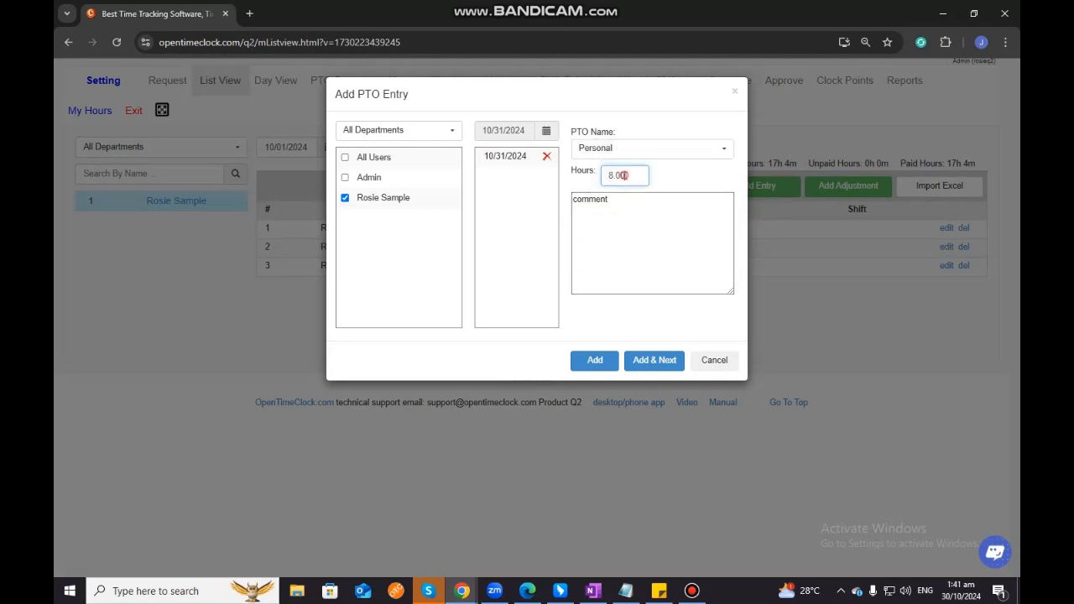
{"action": "left_click", "coordinate": [621, 213]}
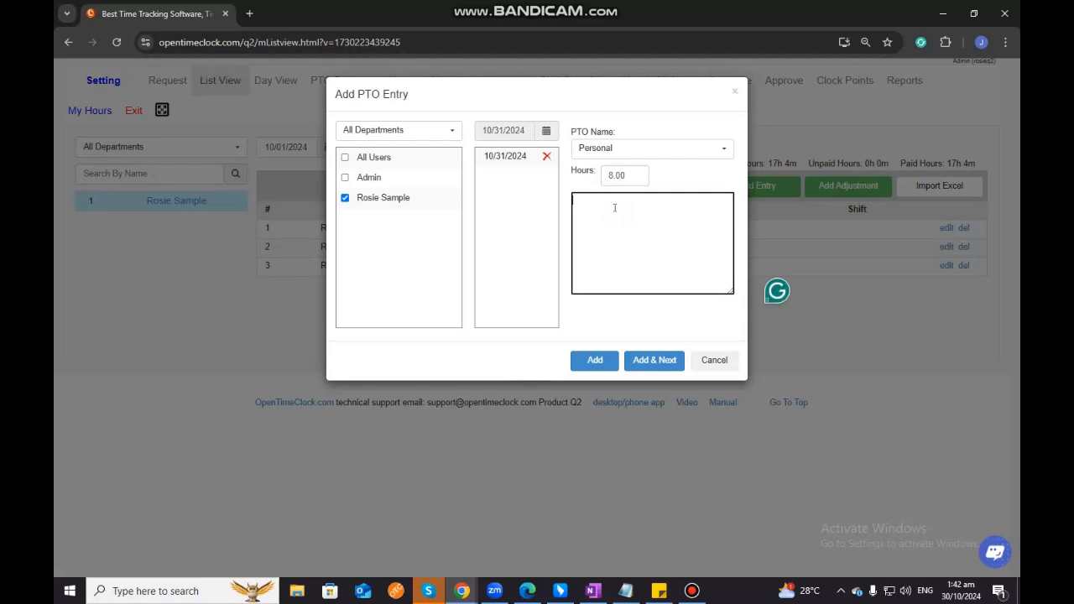
{"action": "left_click", "coordinate": [596, 361]}
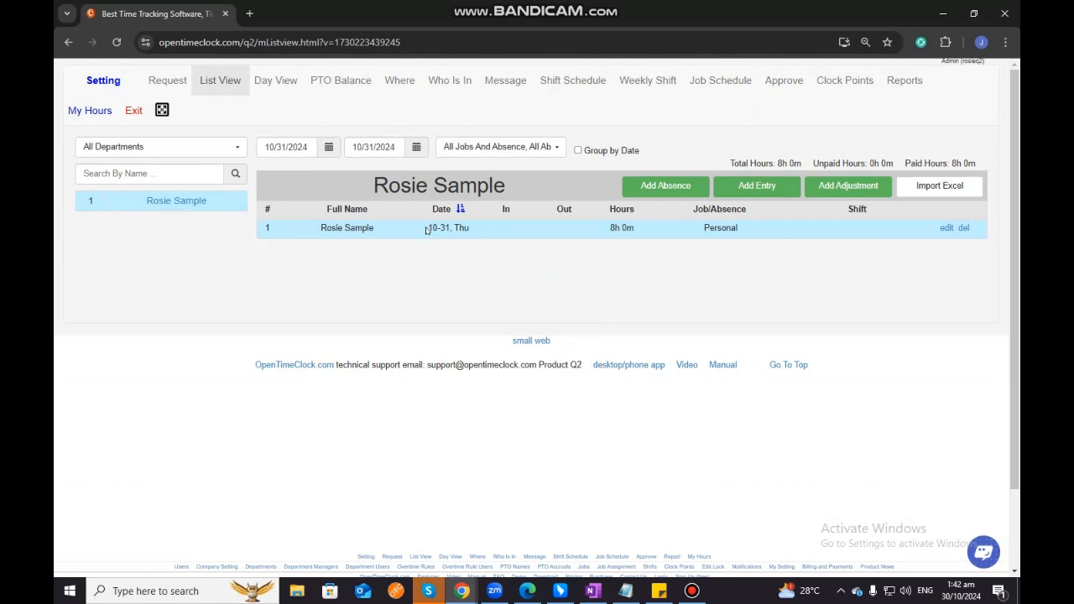
Examine the date, hours and absence type of the newly added absence record
{"action": "left_click_drag", "start_coordinate": [428, 228], "coordinate": [460, 228]}
{"action": "left_click", "coordinate": [464, 228]}
{"action": "left_click", "coordinate": [457, 227]}
{"action": "left_click_drag", "start_coordinate": [609, 228], "coordinate": [635, 234]}
{"action": "left_click_drag", "start_coordinate": [704, 229], "coordinate": [742, 231]}
{"action": "left_click", "coordinate": [742, 230]}
{"action": "left_click_drag", "start_coordinate": [704, 227], "coordinate": [733, 230]}
{"action": "left_click", "coordinate": [722, 265]}
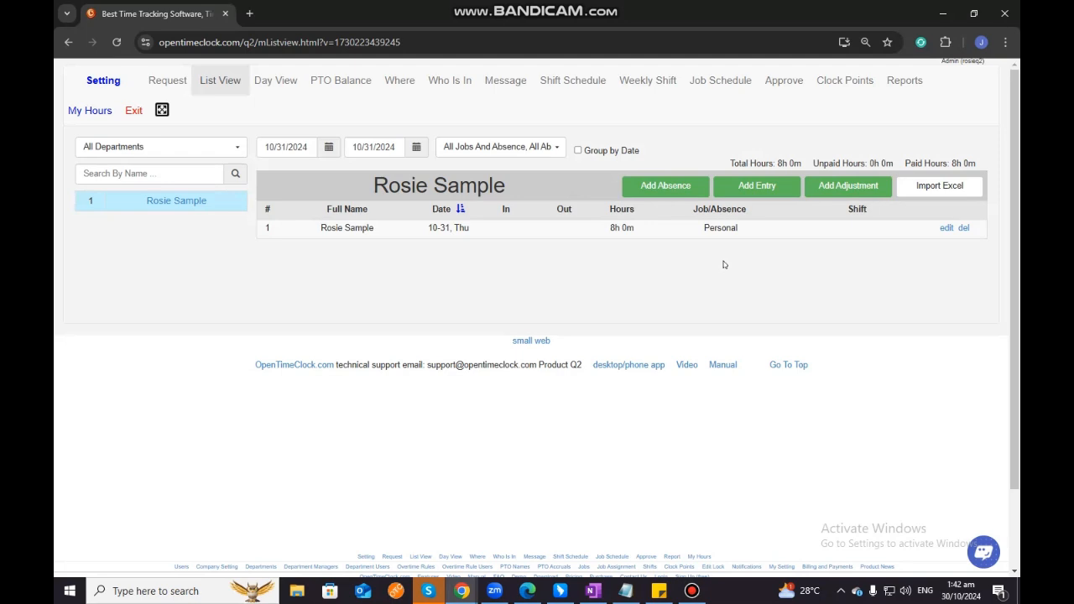
Start a new working entry for the sample employee dated 10/30/2024
{"action": "left_click", "coordinate": [757, 191]}
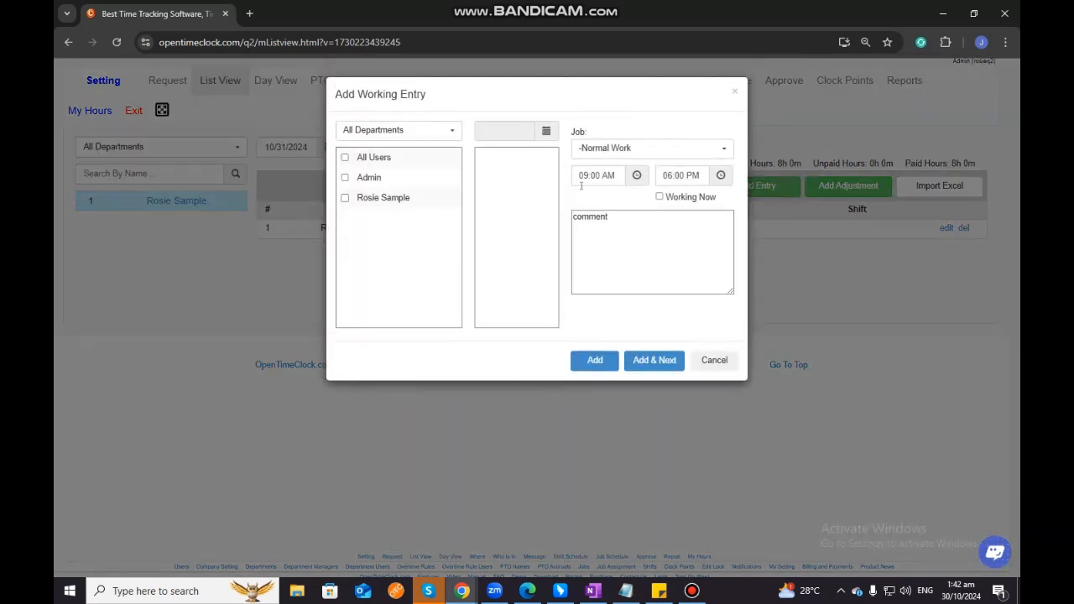
{"action": "left_click", "coordinate": [344, 199]}
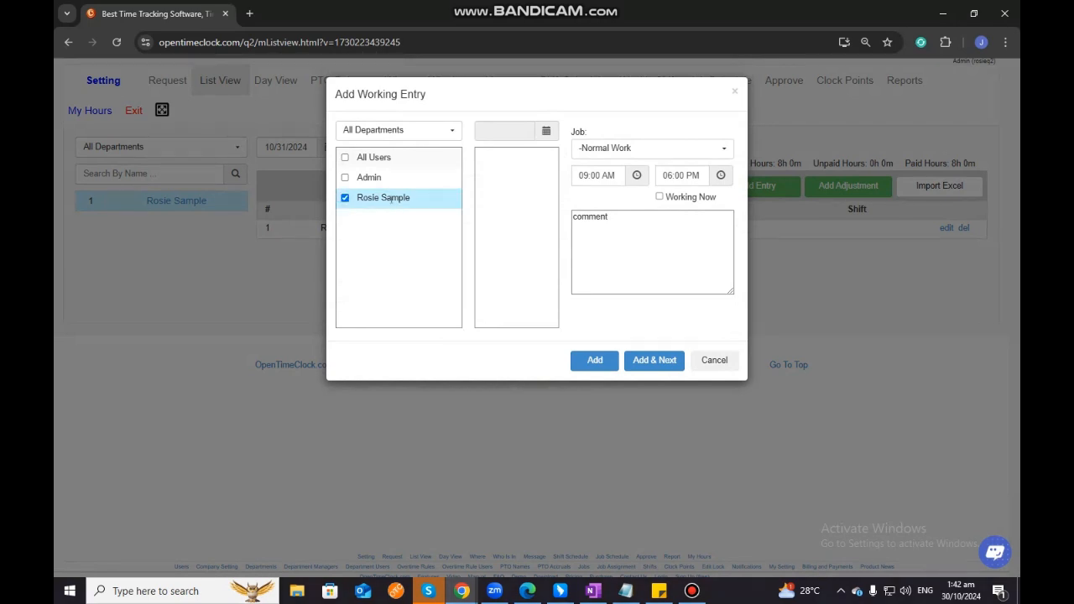
{"action": "left_click", "coordinate": [546, 131]}
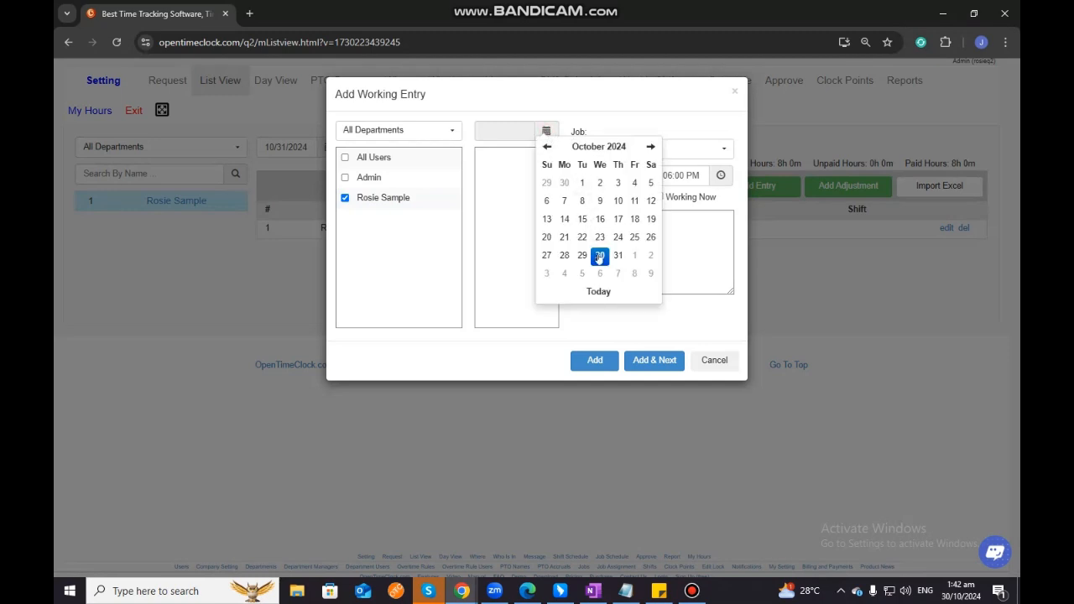
{"action": "left_click", "coordinate": [599, 256]}
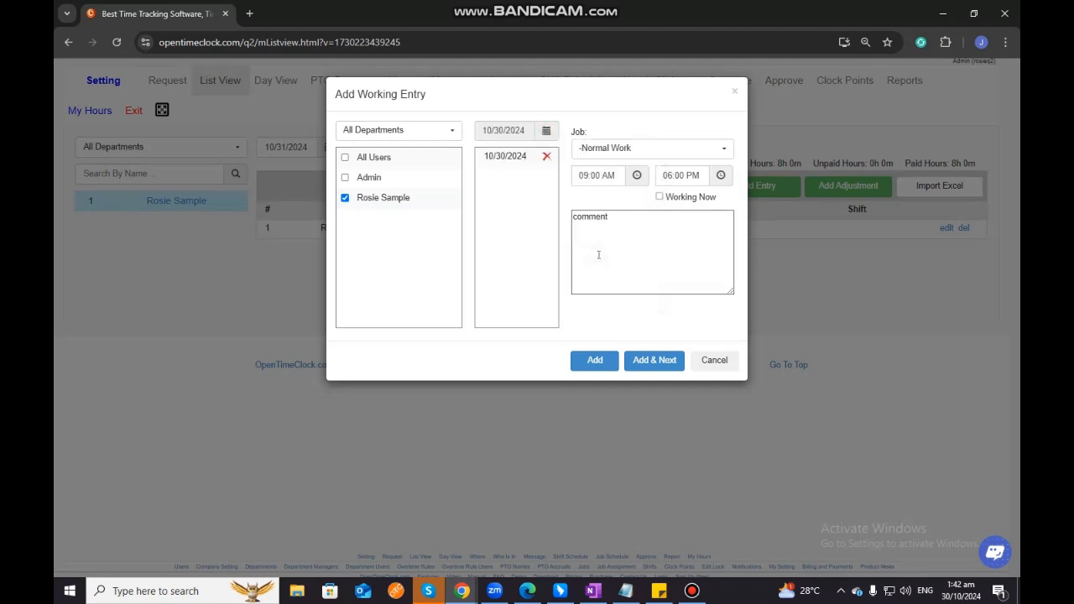
Review the job choices for the working entry, keeping -Normal Work
{"action": "left_click", "coordinate": [627, 147]}
{"action": "left_click", "coordinate": [621, 147]}
{"action": "left_click", "coordinate": [601, 149]}
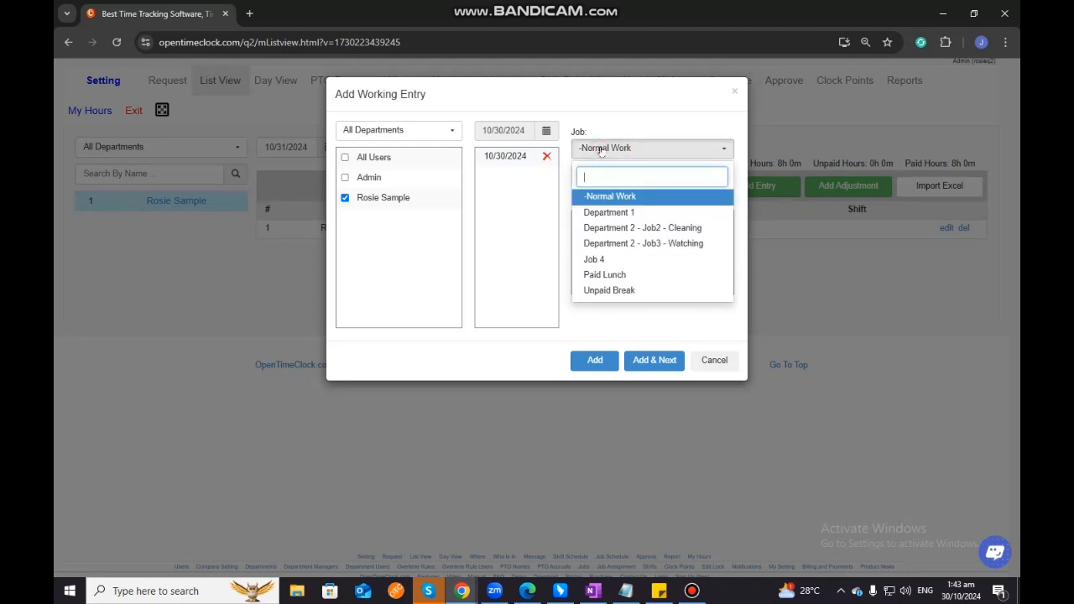
{"action": "left_click", "coordinate": [614, 149]}
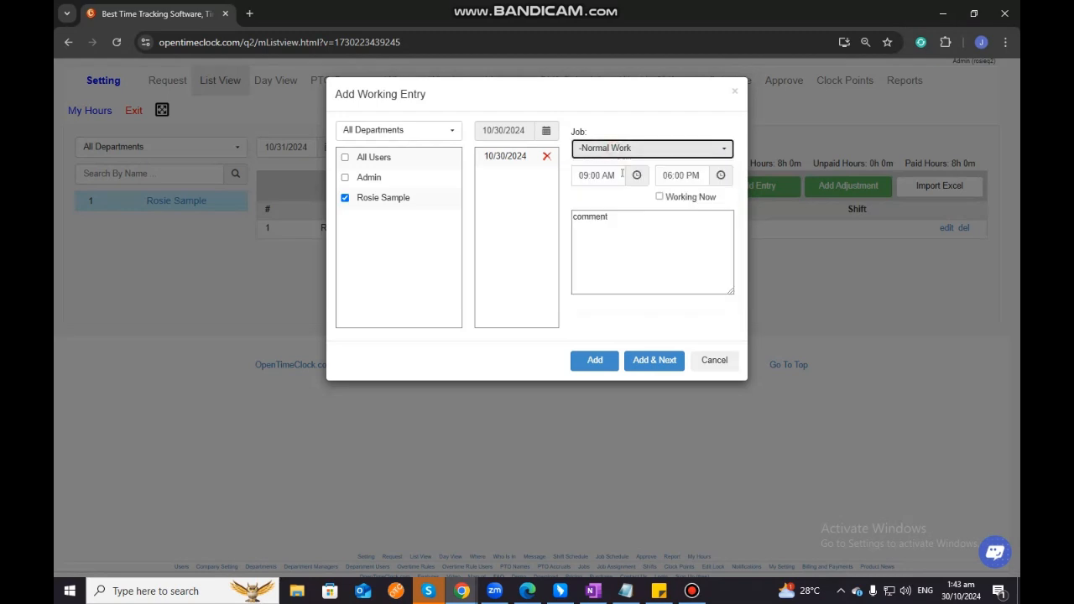
View the clock-in and clock-out time pickers of the working entry without changing the times
{"action": "left_click", "coordinate": [637, 176]}
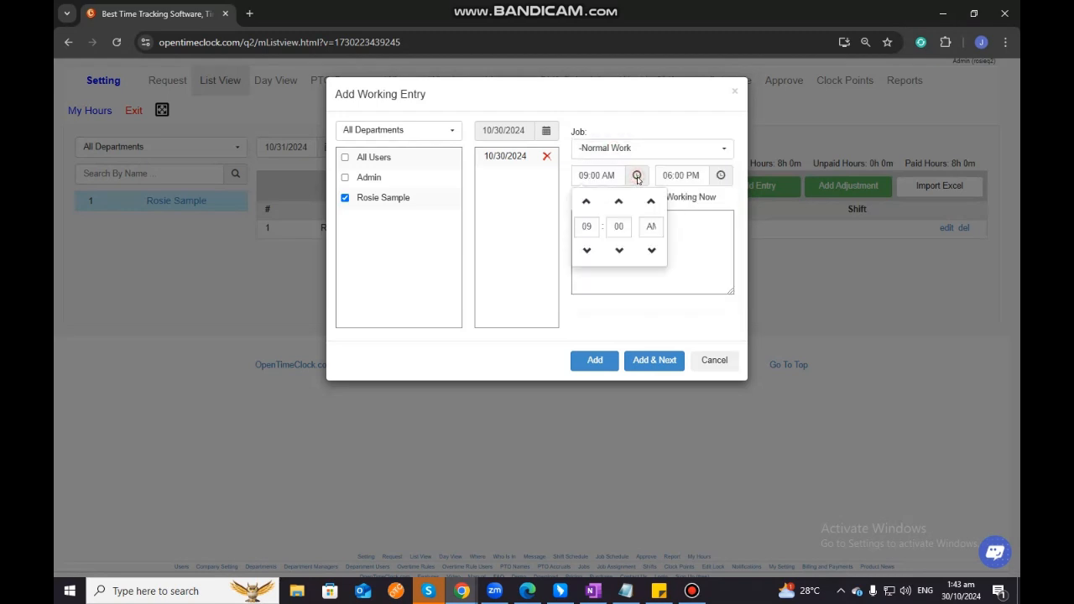
{"action": "left_click", "coordinate": [637, 176]}
{"action": "left_click", "coordinate": [637, 176]}
{"action": "left_click", "coordinate": [719, 177]}
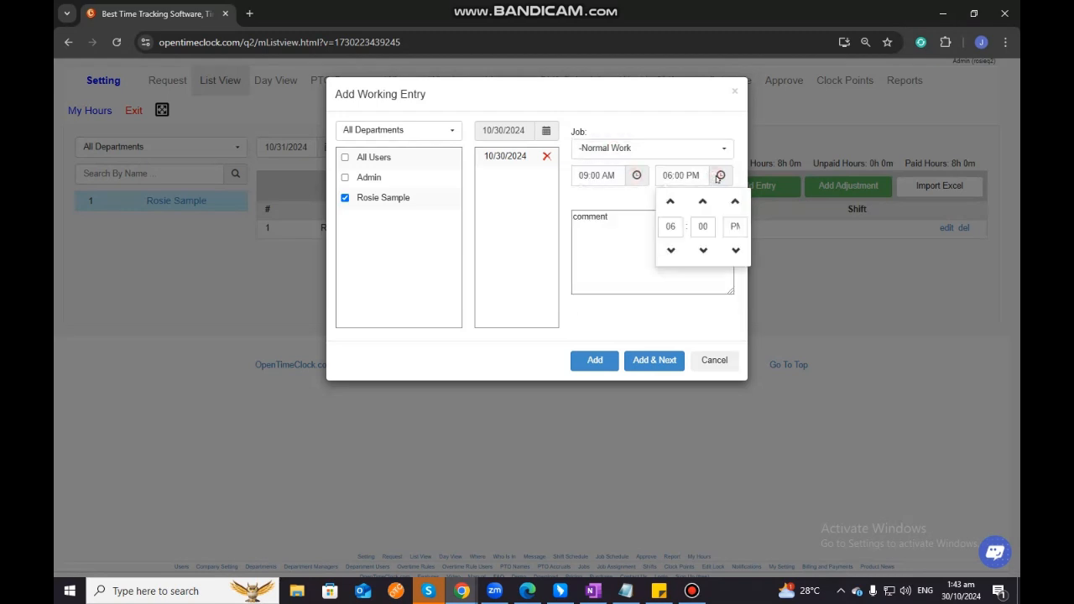
{"action": "left_click", "coordinate": [717, 177]}
{"action": "left_click", "coordinate": [718, 177]}
{"action": "left_click", "coordinate": [625, 187]}
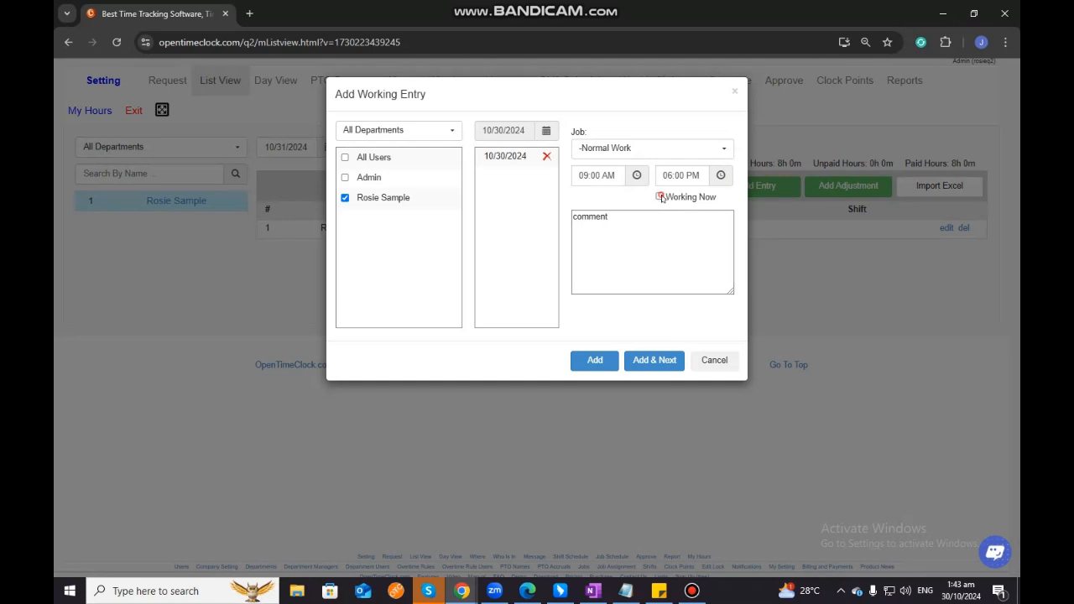
Turn Working Now on and off again, and restore the clock-out time to 06:00 PM
{"action": "left_click", "coordinate": [661, 197]}
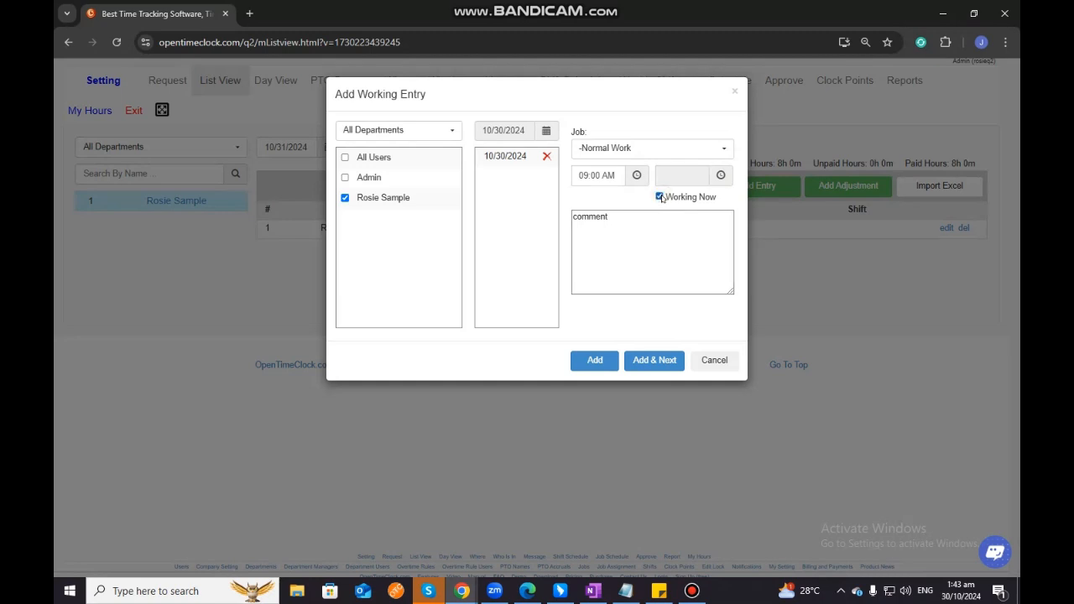
{"action": "left_click", "coordinate": [661, 198]}
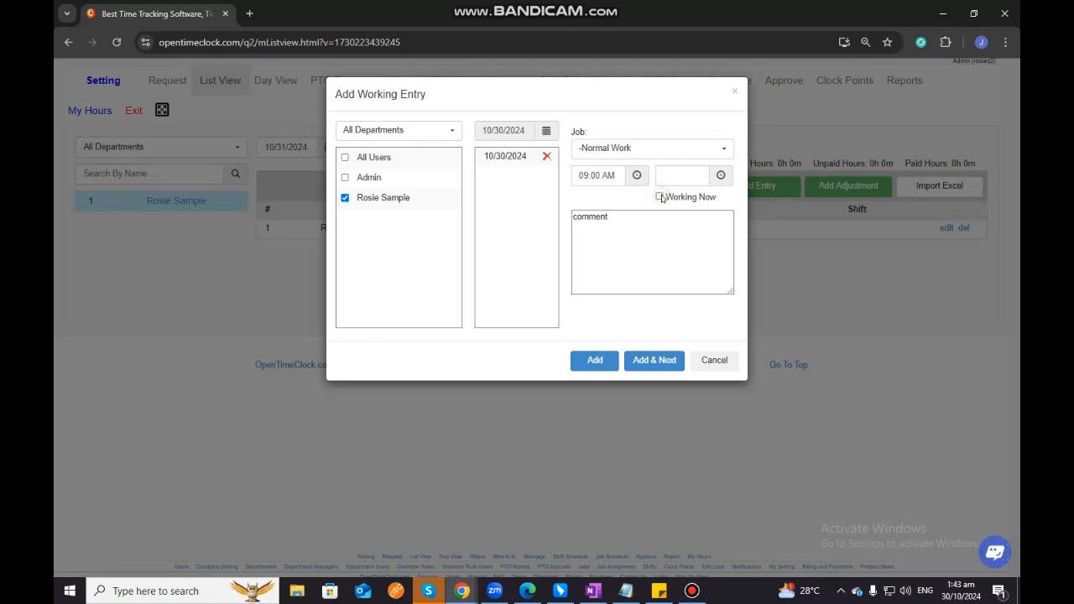
{"action": "left_click", "coordinate": [720, 175]}
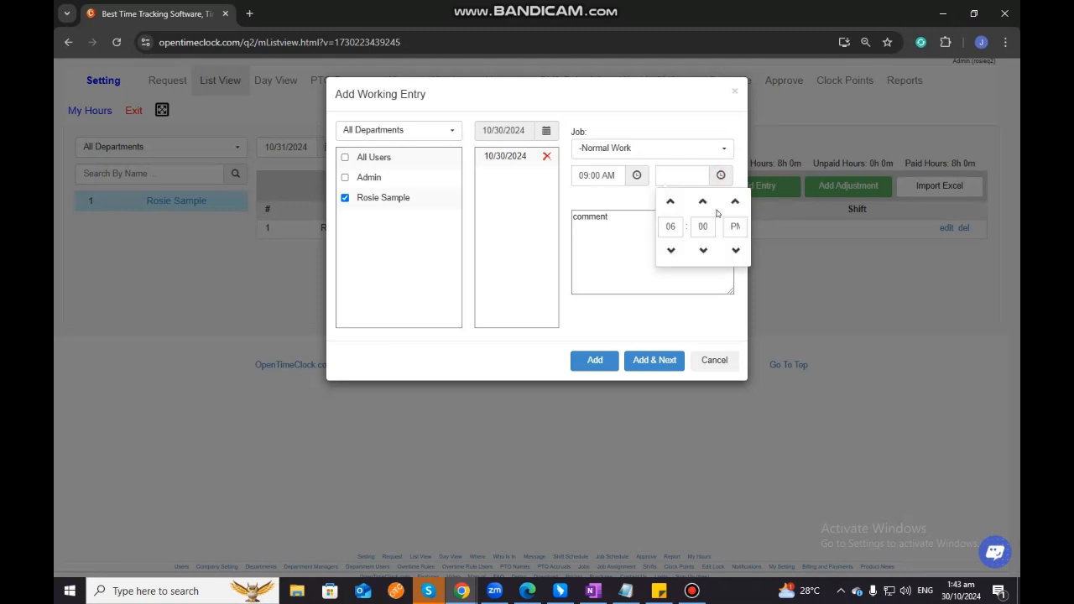
Enter the comment "Forgot to clock in and out" and add the working entry
{"action": "left_click", "coordinate": [663, 267]}
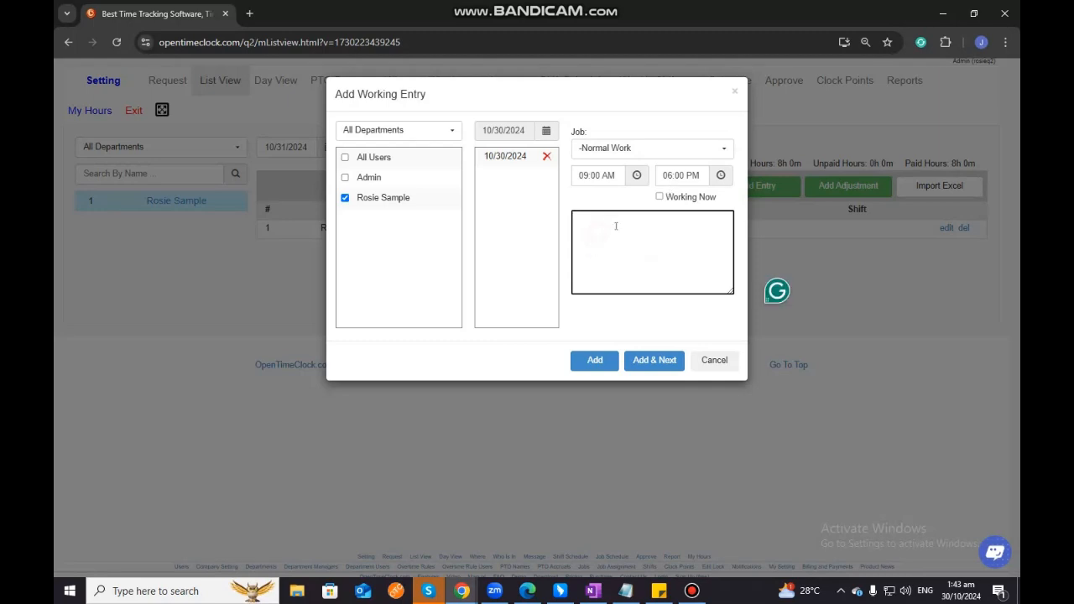
{"action": "type", "text": "Forgot to clock in and out"}
{"action": "left_click", "coordinate": [596, 368]}
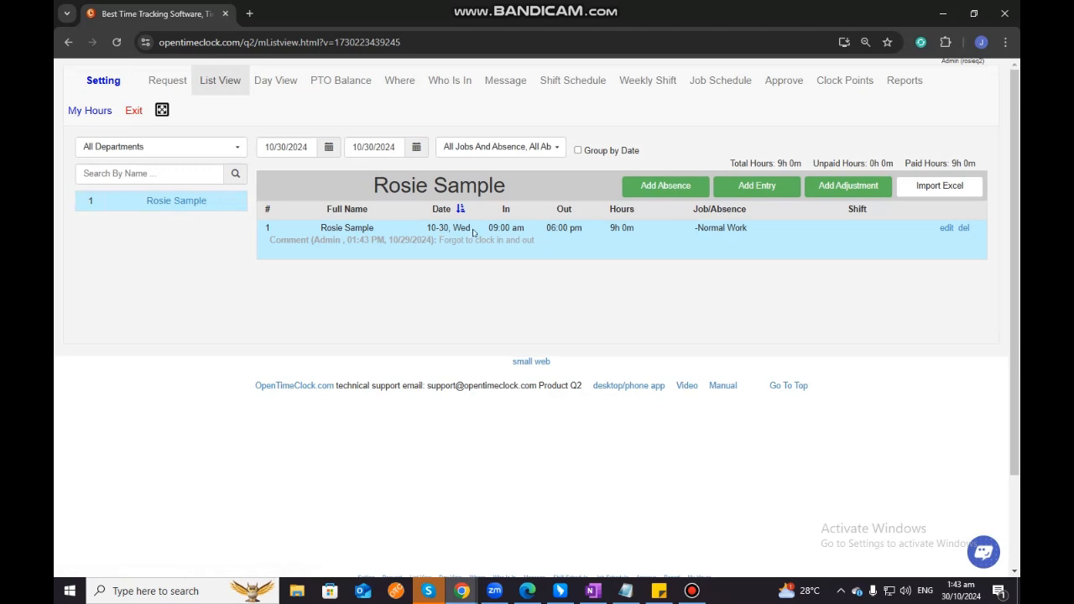
Examine the in and out times, hours, job and comment of the new working record
{"action": "left_click_drag", "start_coordinate": [489, 228], "coordinate": [748, 231]}
{"action": "left_click", "coordinate": [737, 231]}
{"action": "left_click", "coordinate": [712, 229]}
{"action": "left_click", "coordinate": [747, 231]}
{"action": "left_click_drag", "start_coordinate": [267, 241], "coordinate": [506, 283]}
{"action": "left_click", "coordinate": [505, 286]}
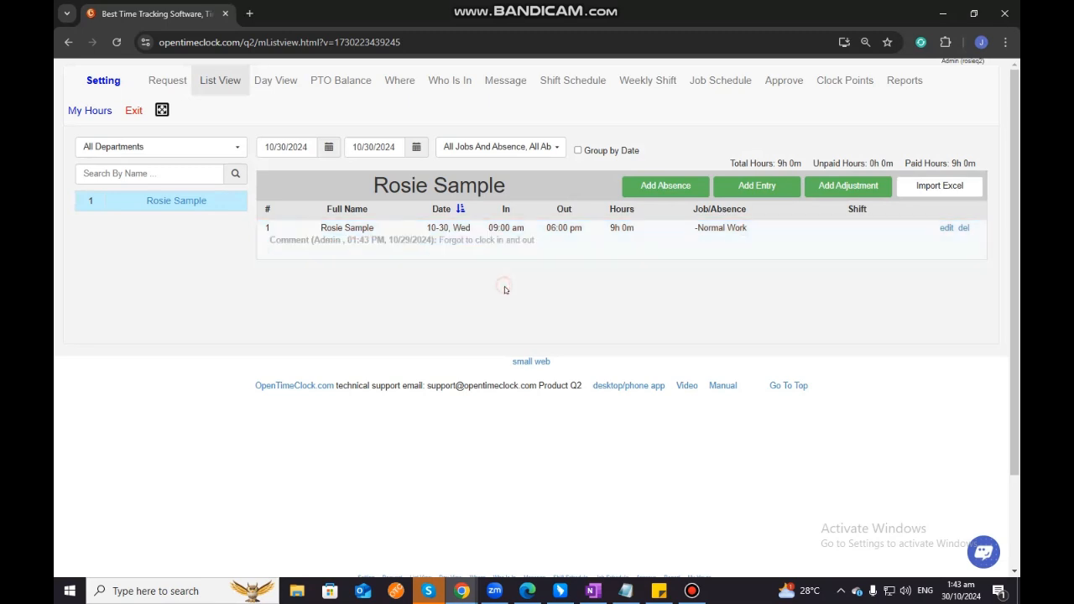
Start a new adjustment for the sample employee dated 10/30/2024
{"action": "left_click", "coordinate": [848, 191]}
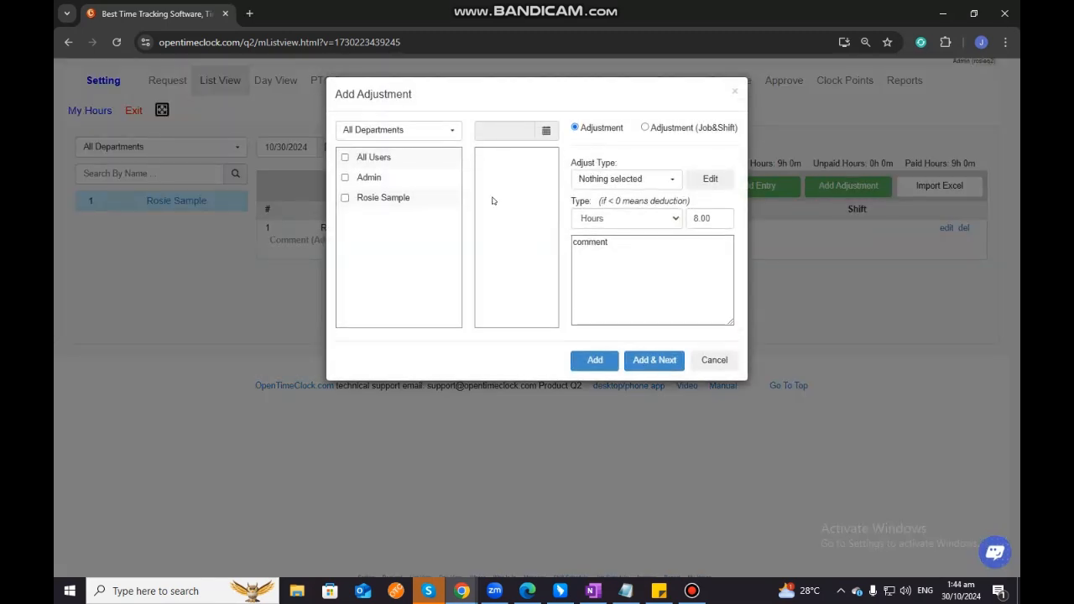
{"action": "left_click", "coordinate": [345, 198]}
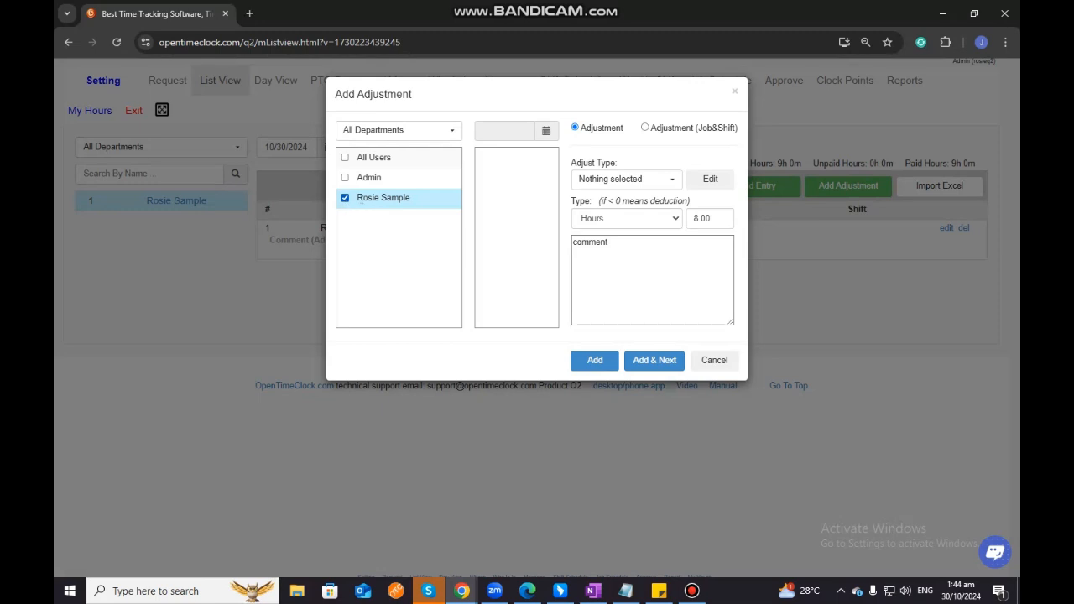
{"action": "left_click", "coordinate": [546, 130]}
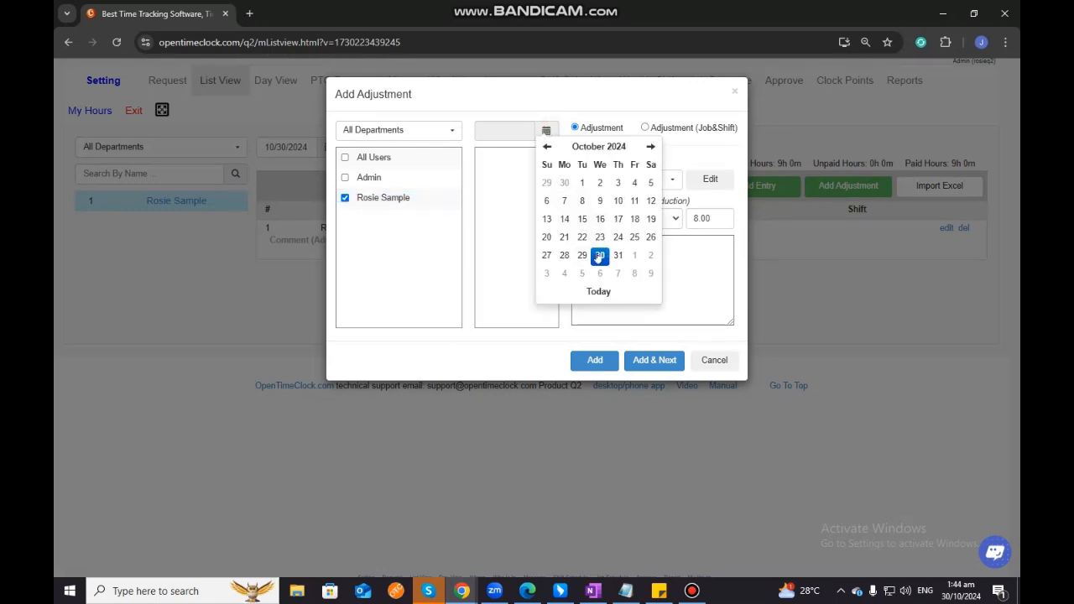
{"action": "left_click", "coordinate": [599, 256]}
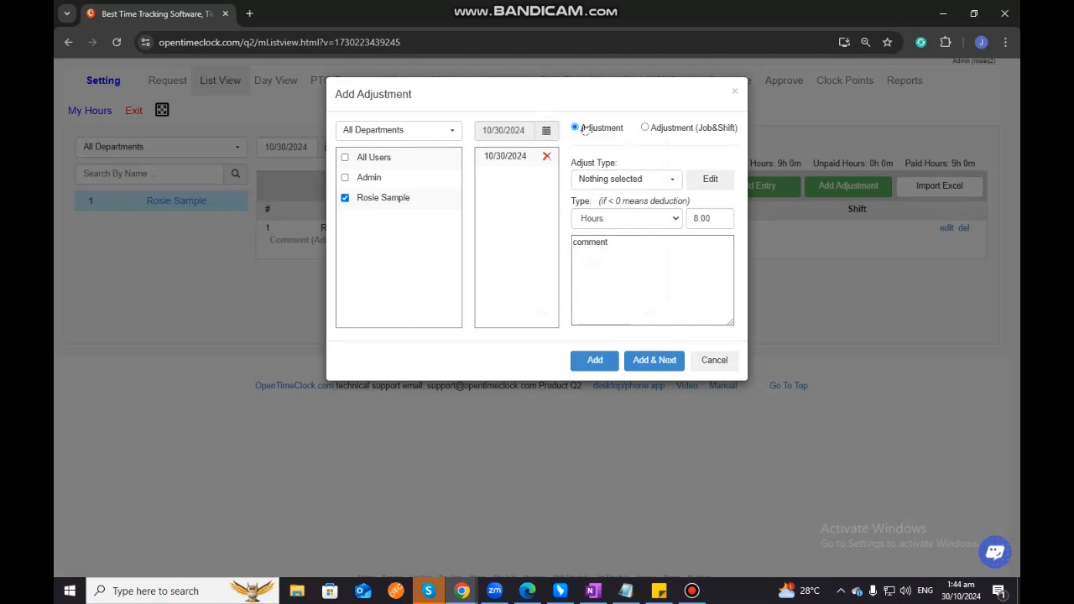
Create an adjustment type named "deduction" and use it for the new adjustment
{"action": "left_click", "coordinate": [661, 181]}
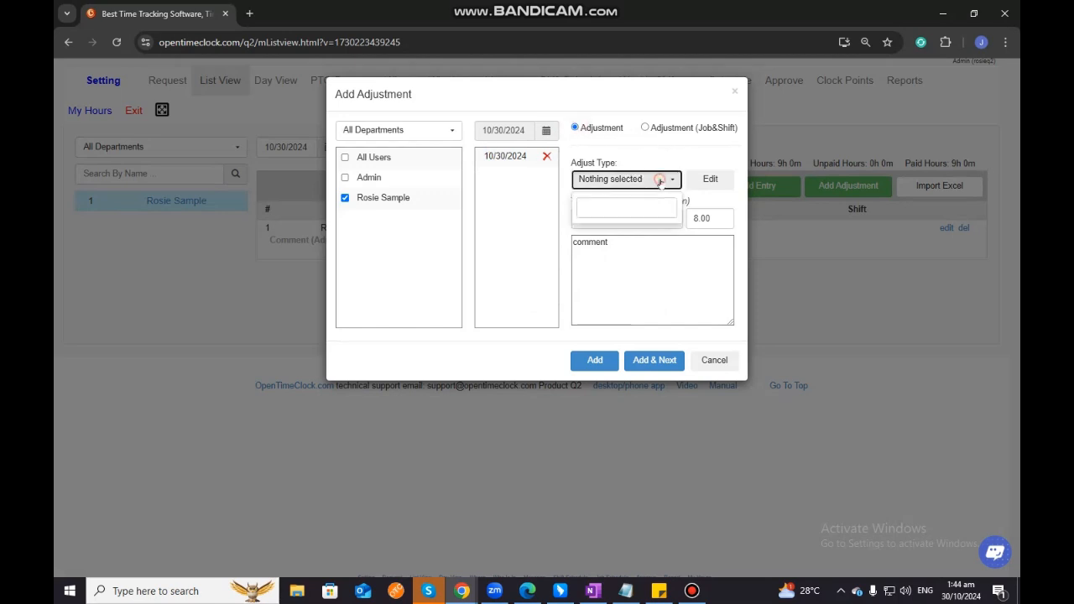
{"action": "left_click", "coordinate": [706, 179]}
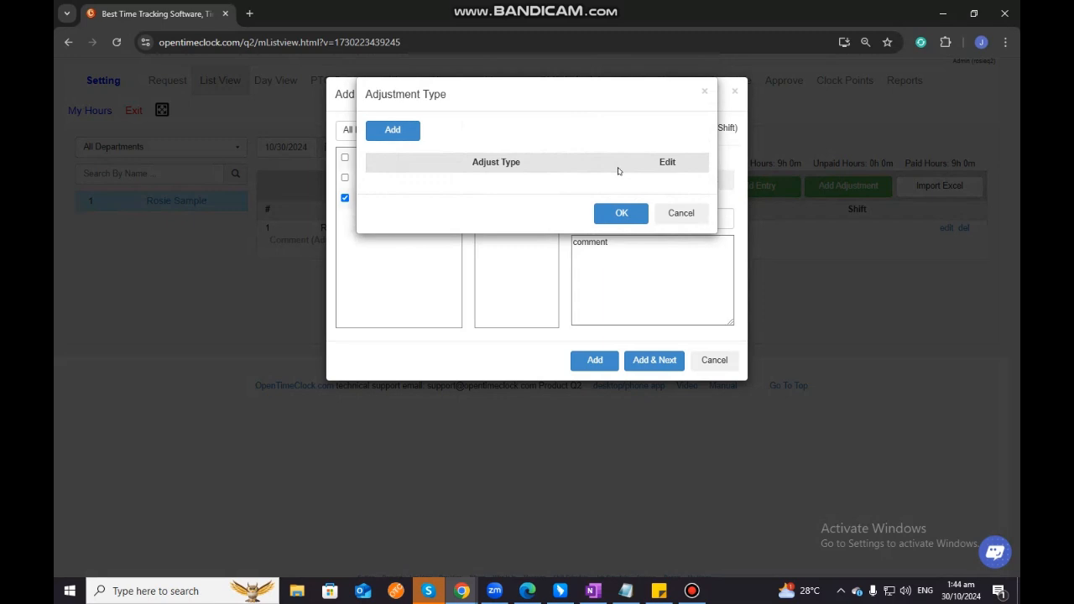
{"action": "left_click", "coordinate": [382, 136]}
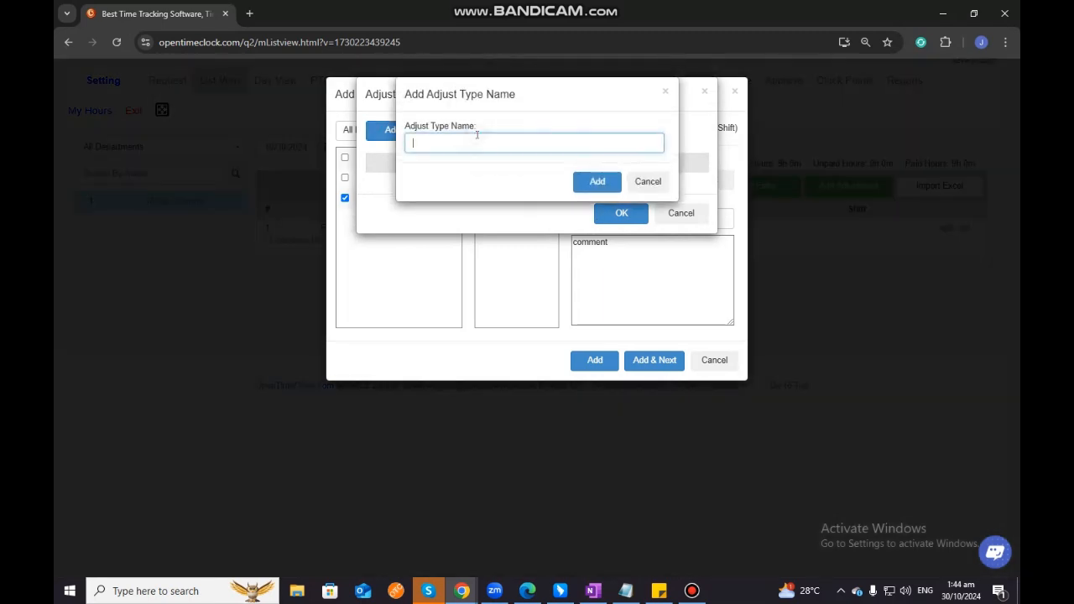
{"action": "type", "text": "deduction"}
{"action": "left_click", "coordinate": [601, 189]}
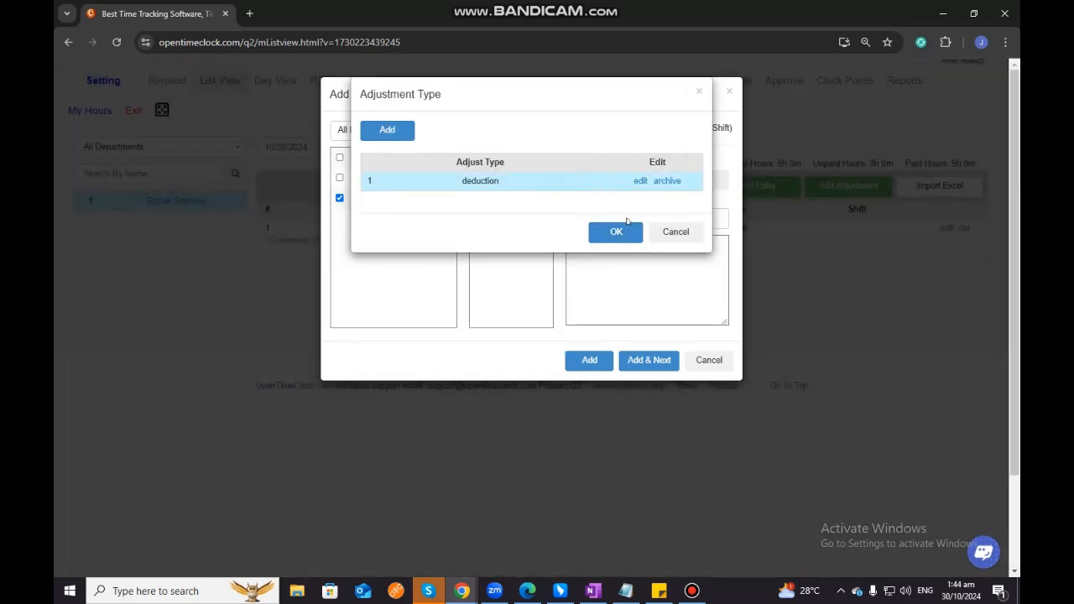
{"action": "left_click", "coordinate": [616, 231]}
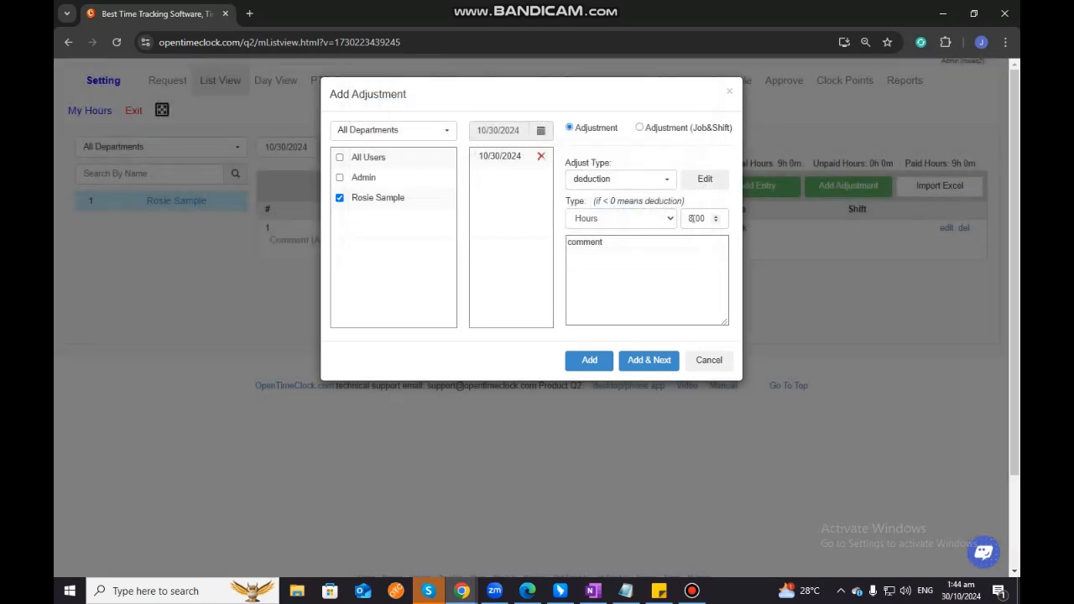
Switch the adjustment's unit to Amount and back to Hours
{"action": "left_click", "coordinate": [652, 217]}
{"action": "left_click", "coordinate": [646, 215]}
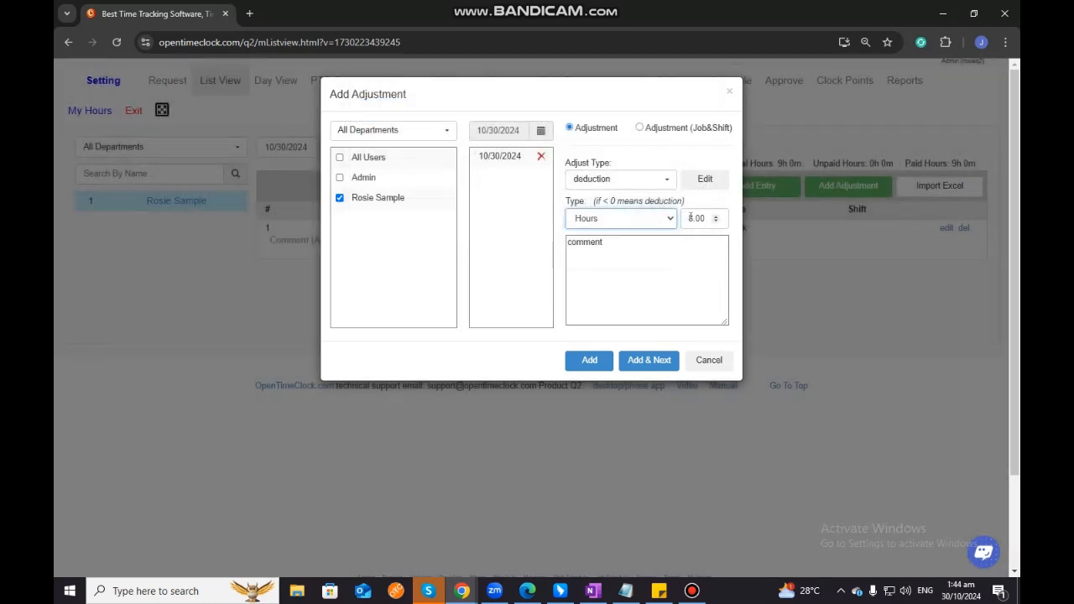
{"action": "left_click", "coordinate": [662, 219]}
{"action": "left_click", "coordinate": [632, 251]}
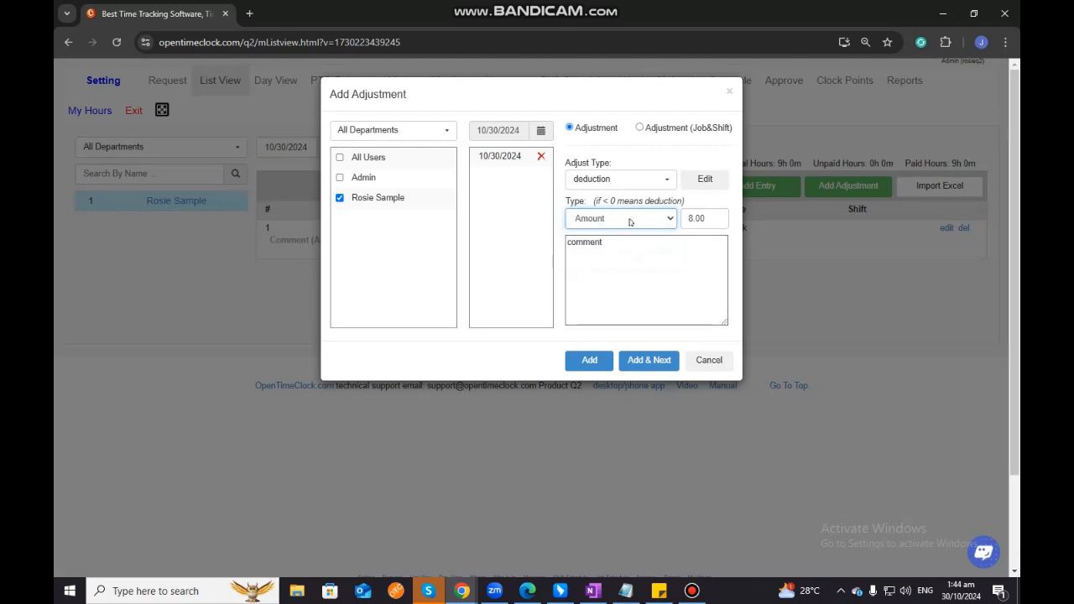
{"action": "left_click", "coordinate": [629, 221]}
{"action": "left_click", "coordinate": [630, 238]}
Set the adjustment to 2.00 hours, clear the comment and add the adjustment
{"action": "left_click", "coordinate": [689, 217]}
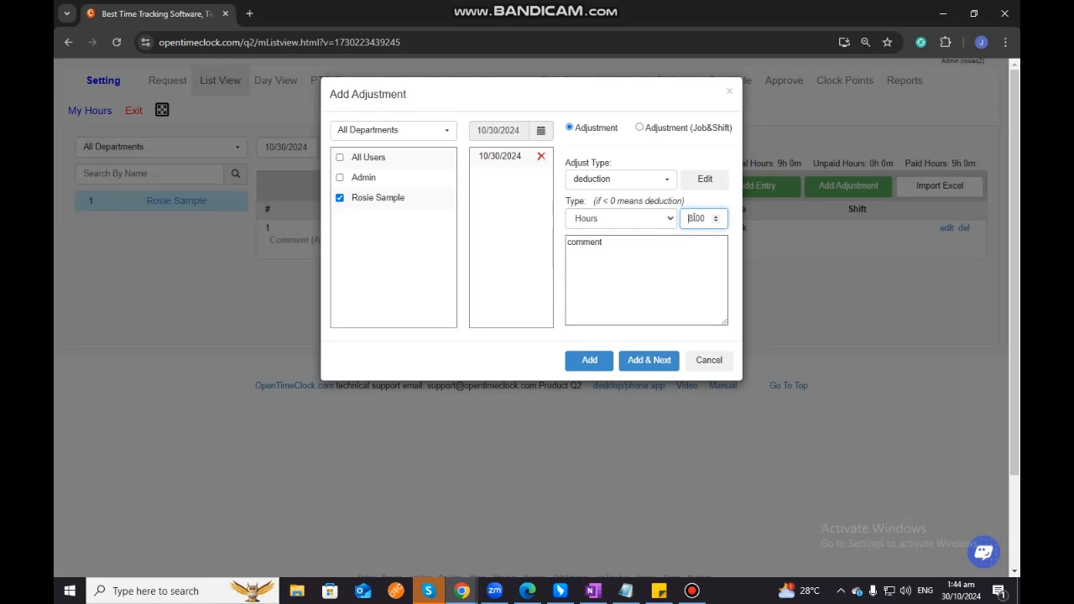
{"action": "key", "text": "BackSpace"}
{"action": "type", "text": "2"}
{"action": "left_click", "coordinate": [655, 253]}
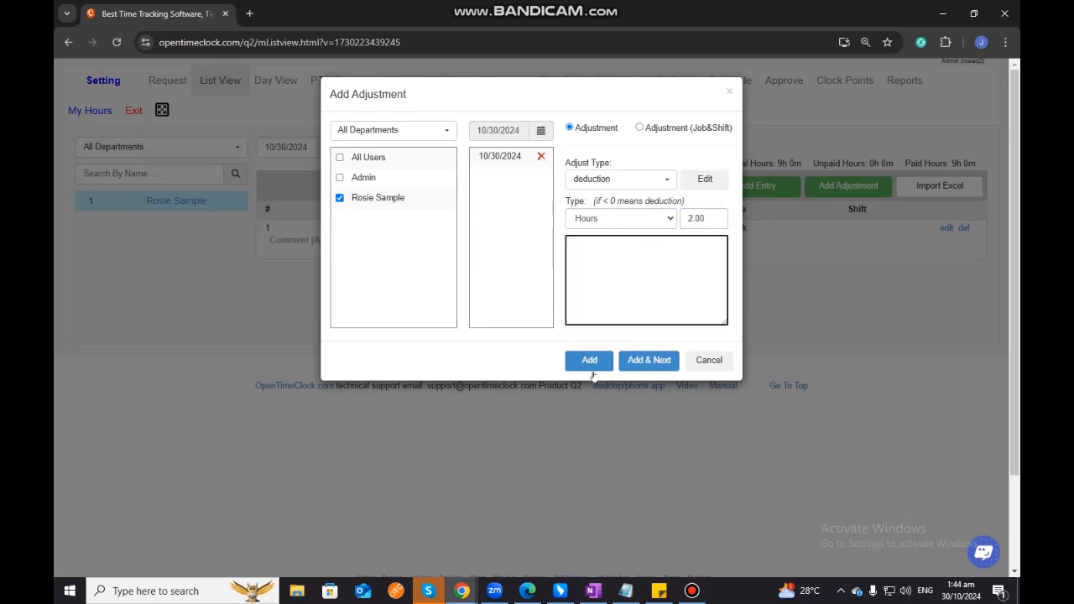
{"action": "left_click", "coordinate": [588, 360]}
{"action": "left_click", "coordinate": [588, 361]}
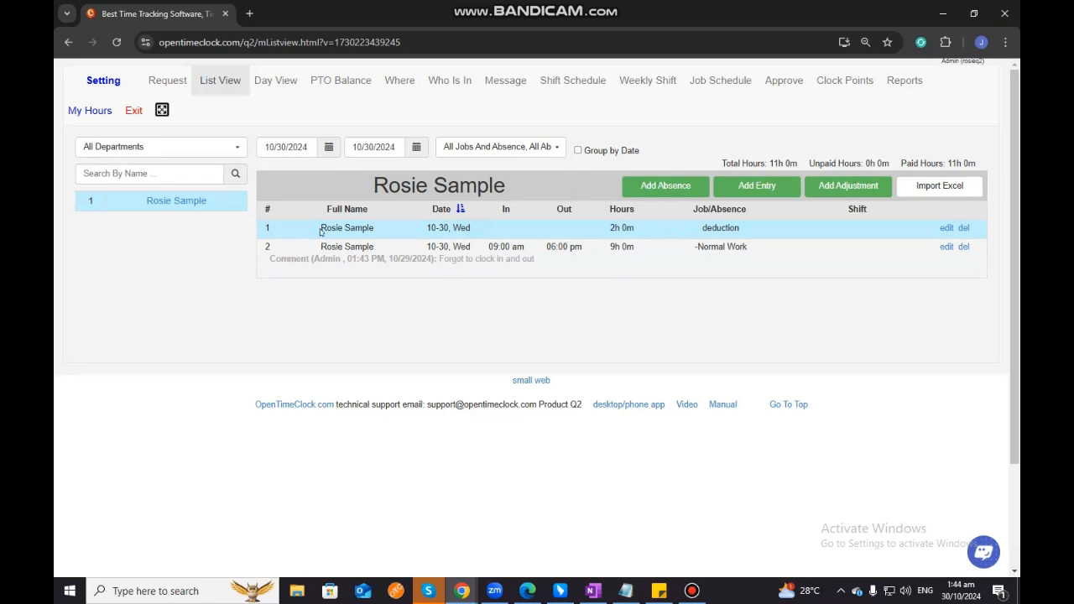
Examine the date, hours and type of the new deduction record
{"action": "left_click_drag", "start_coordinate": [262, 228], "coordinate": [887, 233]}
{"action": "left_click", "coordinate": [836, 236]}
{"action": "left_click", "coordinate": [742, 231]}
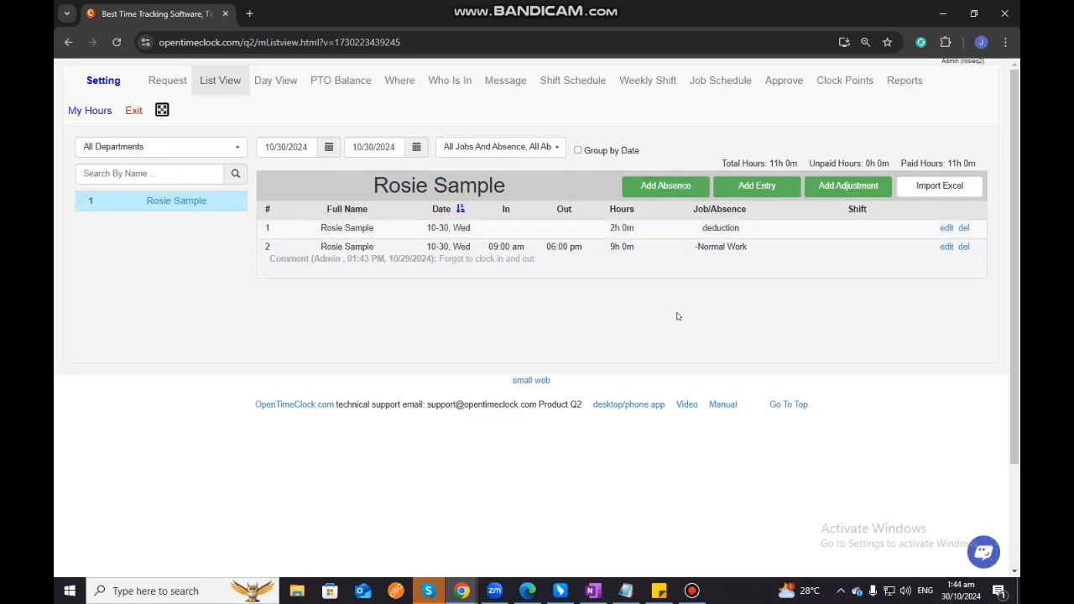
View the Excel timecard import options and the template download link, and close them without importing
{"action": "left_click", "coordinate": [944, 186]}
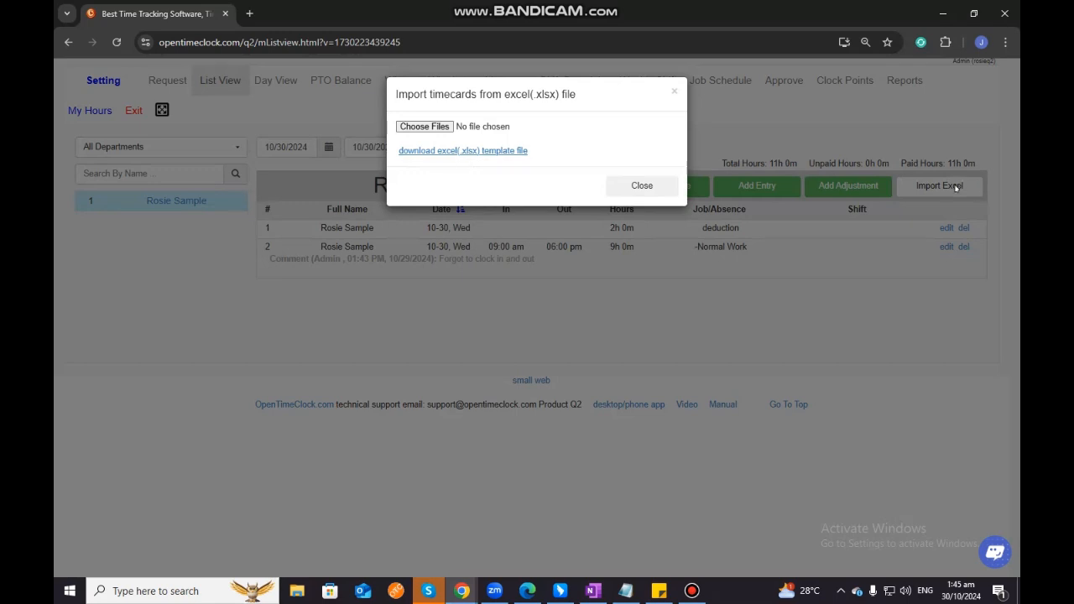
{"action": "left_click", "coordinate": [497, 151]}
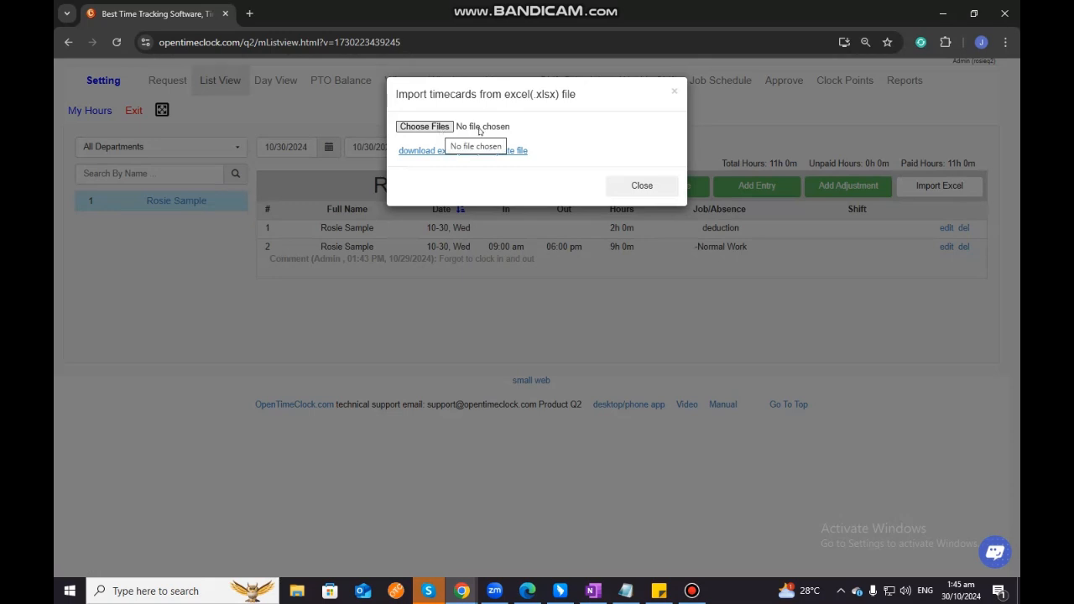
{"action": "left_click", "coordinate": [615, 186]}
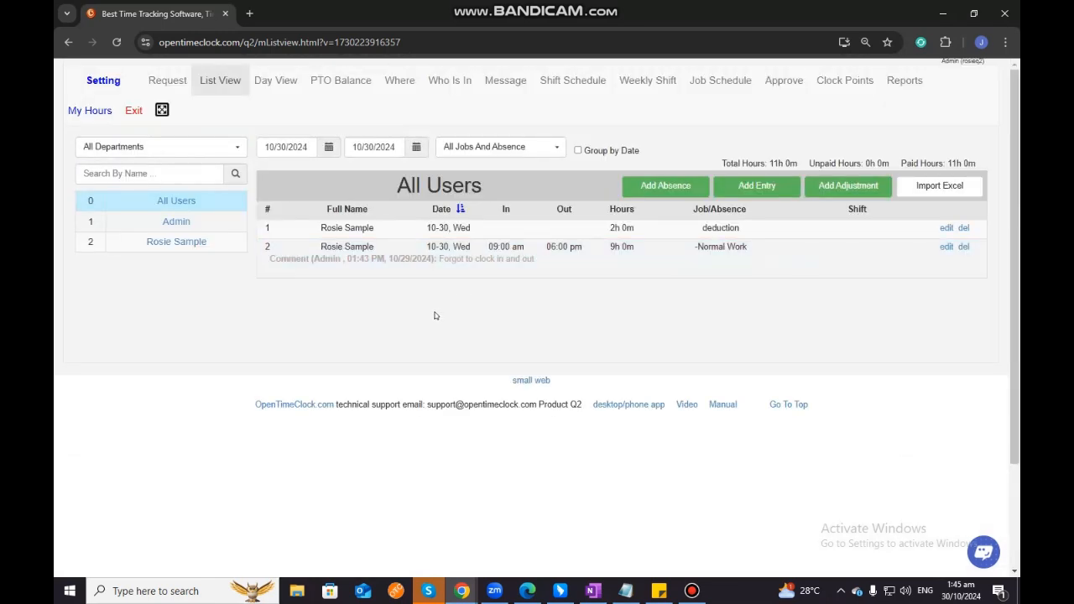
Open the Day View and keep 10/01/2024 as the start of its date range
{"action": "left_click", "coordinate": [256, 80]}
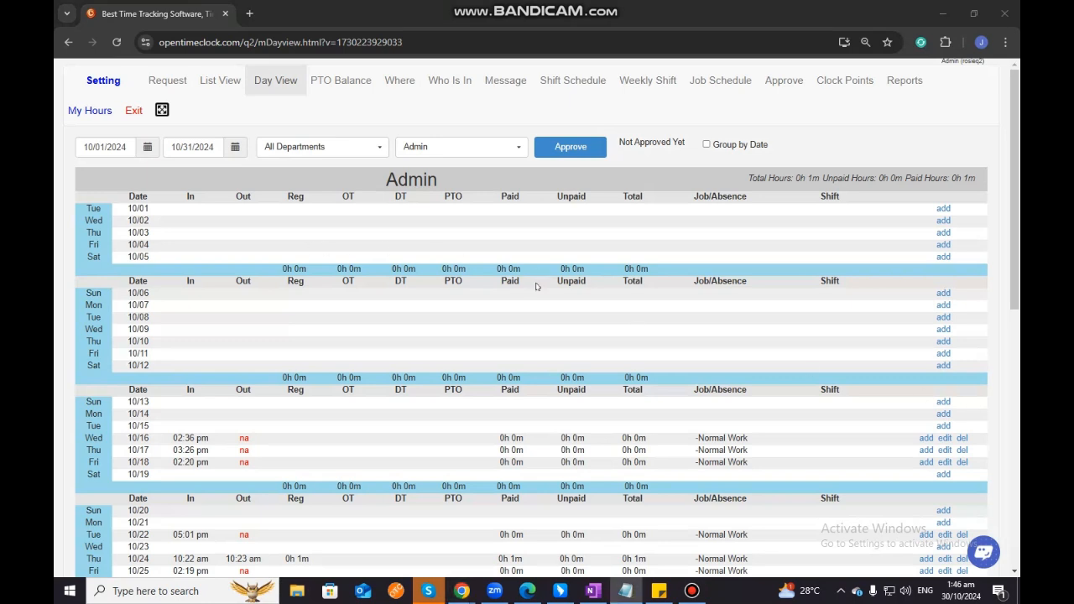
{"action": "left_click", "coordinate": [147, 147]}
{"action": "left_click", "coordinate": [183, 200]}
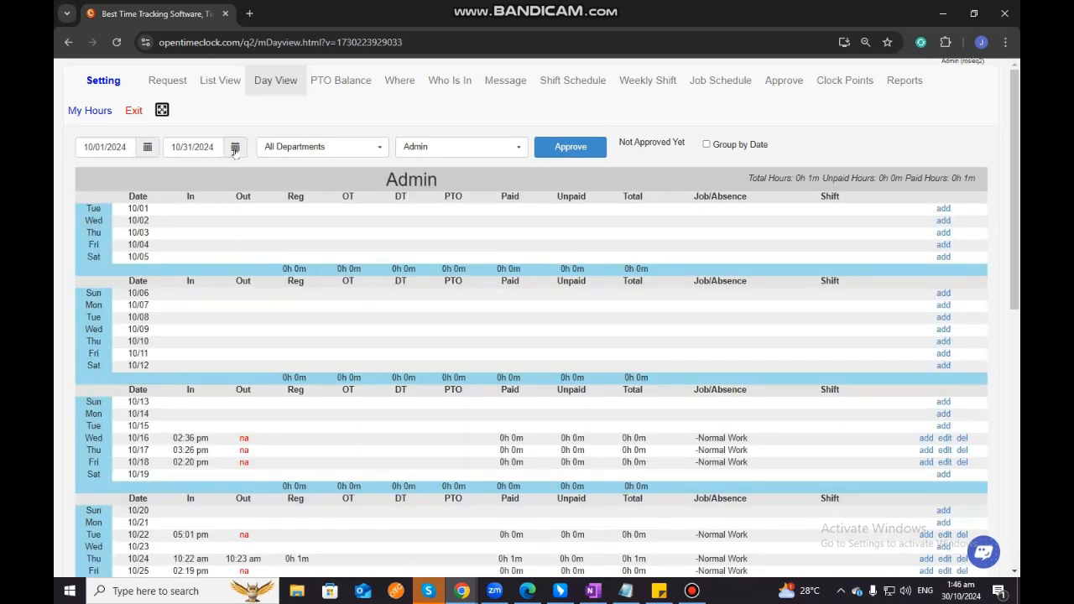
Keep All Departments selected, show the sample employee's daily records and look through the month
{"action": "left_click", "coordinate": [310, 146]}
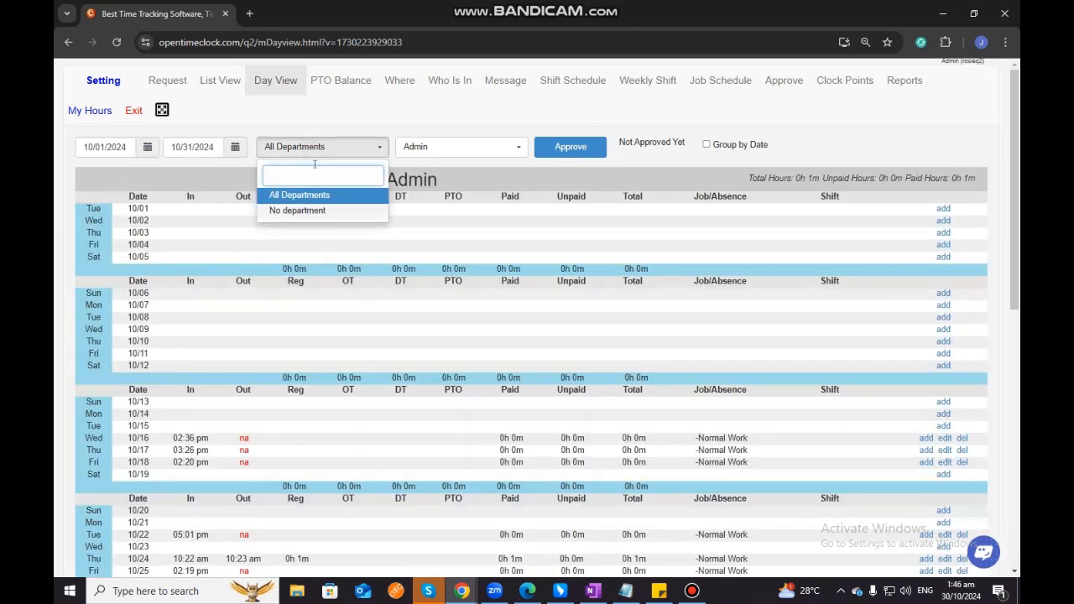
{"action": "left_click", "coordinate": [324, 148]}
{"action": "left_click", "coordinate": [426, 153]}
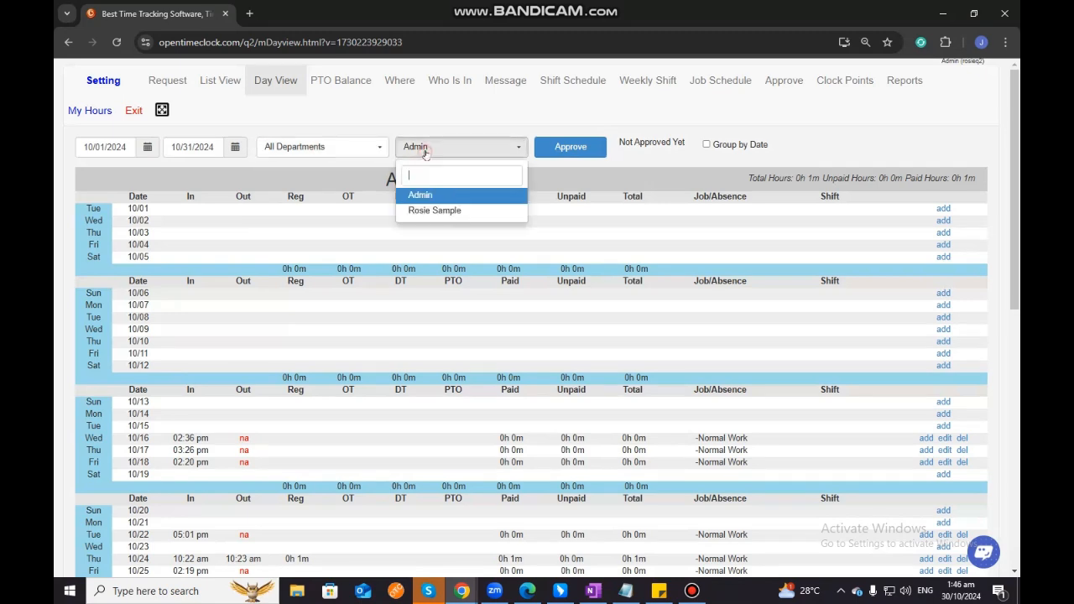
{"action": "left_click", "coordinate": [435, 210]}
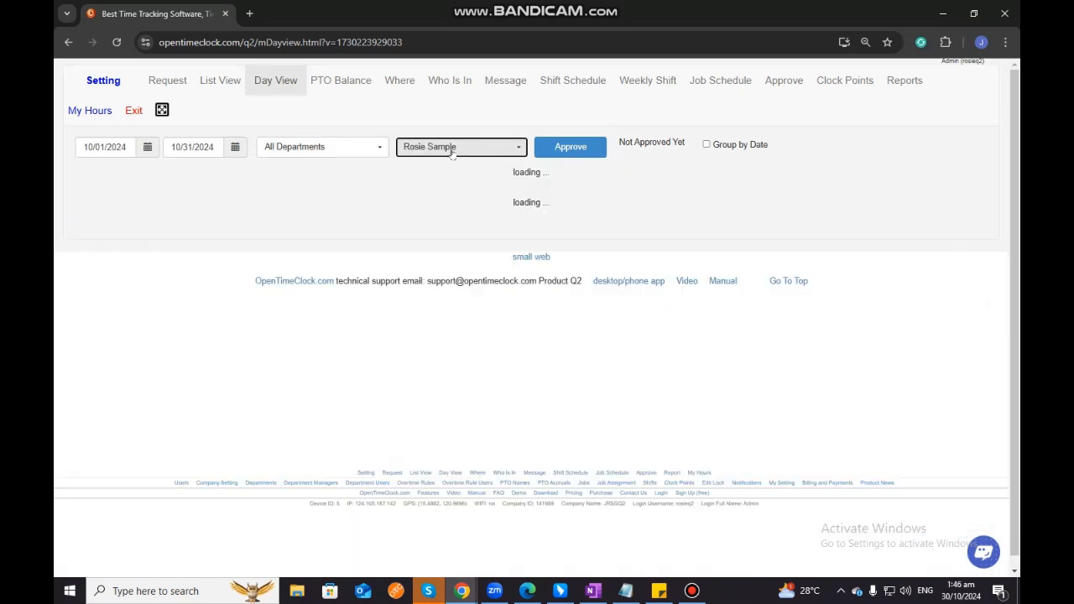
{"action": "scroll", "coordinate": [436, 283], "scroll_direction": "down", "scroll_amount": 3}
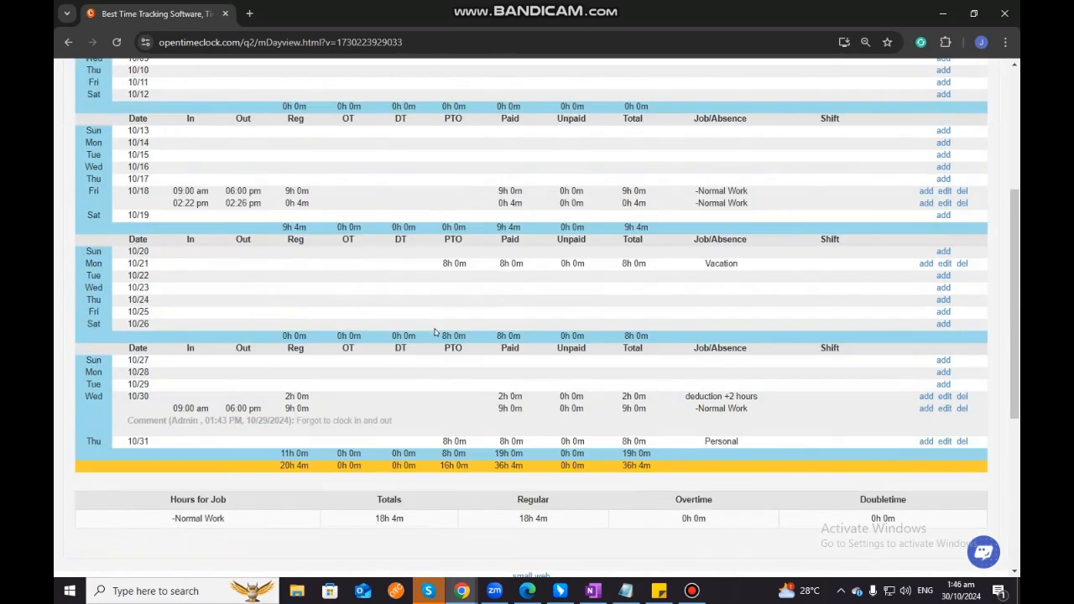
{"action": "scroll", "coordinate": [435, 334], "scroll_direction": "up", "scroll_amount": 4}
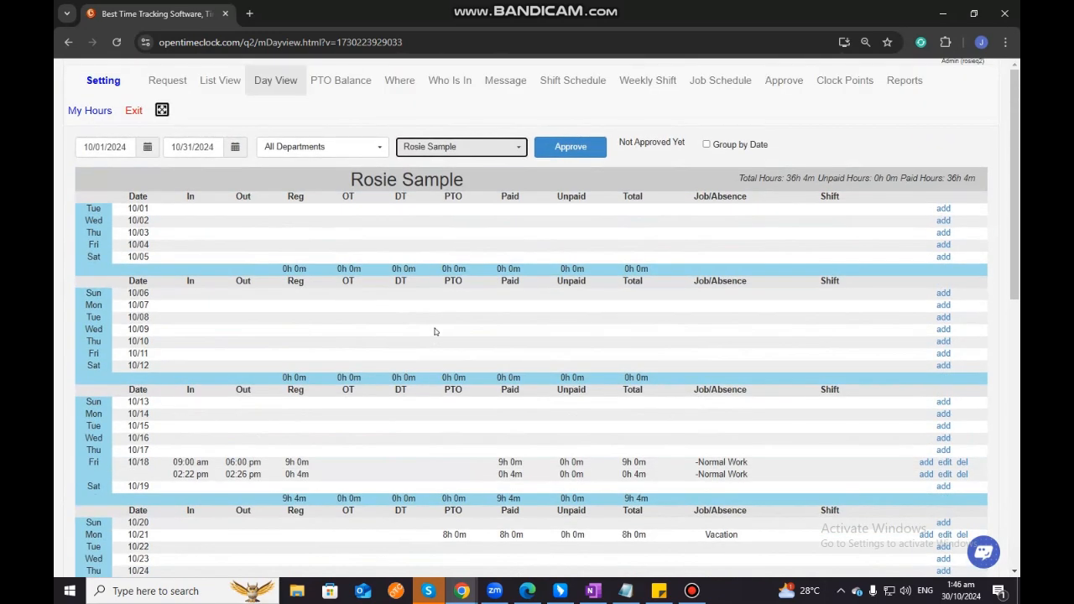
Approve the sample employee's time records for 10/01/2024 to 10/31/2024 and check the approval marks
{"action": "left_click", "coordinate": [579, 148]}
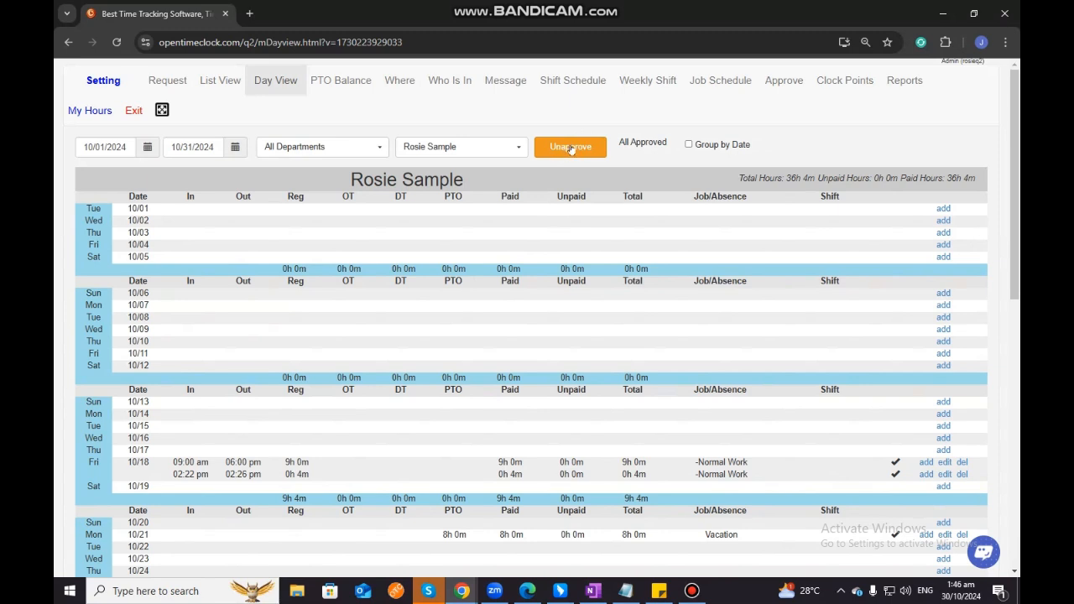
{"action": "scroll", "coordinate": [638, 431], "scroll_direction": "down", "scroll_amount": 1}
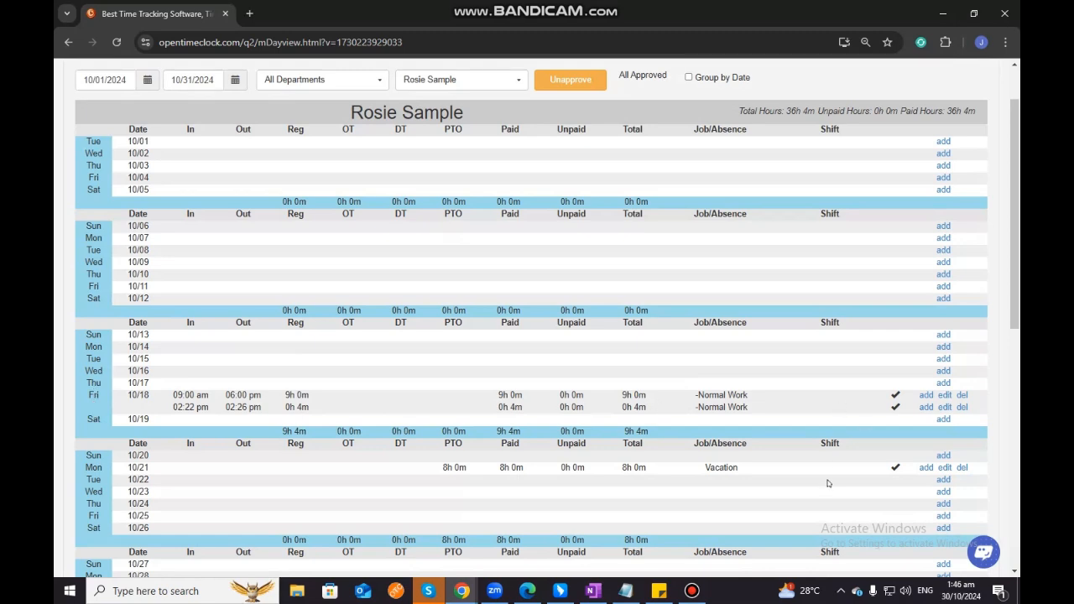
{"action": "scroll", "coordinate": [827, 483], "scroll_direction": "down", "scroll_amount": 2}
{"action": "scroll", "coordinate": [827, 486], "scroll_direction": "up", "scroll_amount": 3}
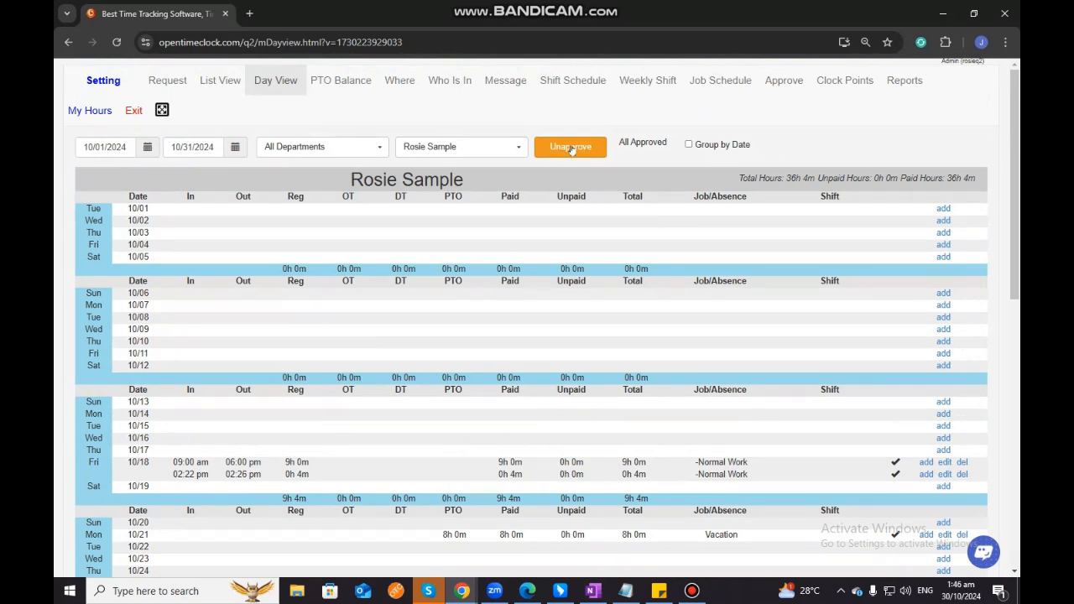
{"action": "scroll", "coordinate": [671, 134], "scroll_direction": "down", "scroll_amount": 1}
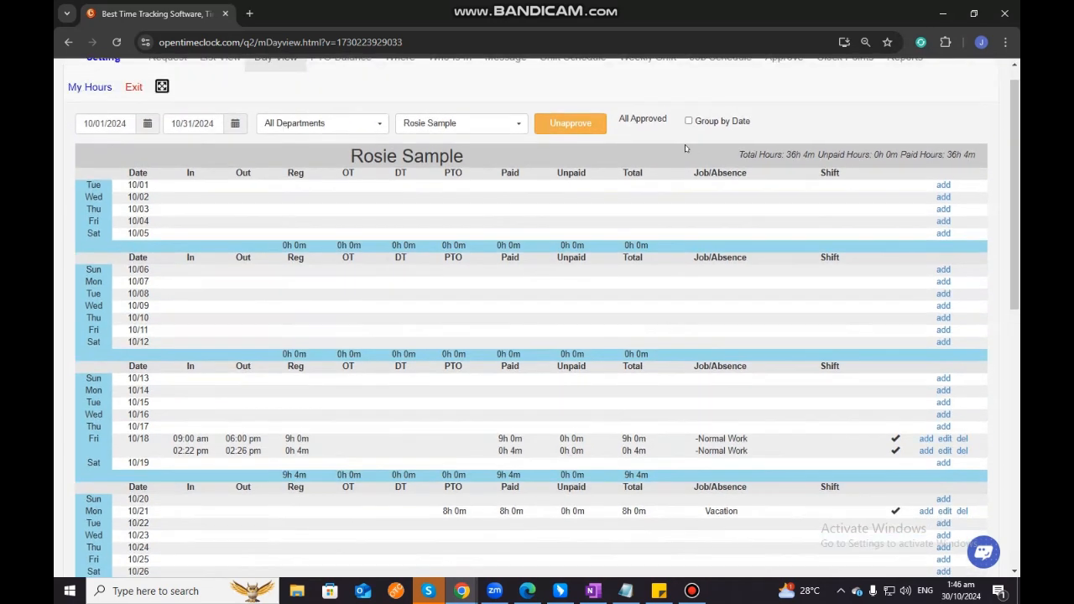
{"action": "scroll", "coordinate": [684, 149], "scroll_direction": "up", "scroll_amount": 1}
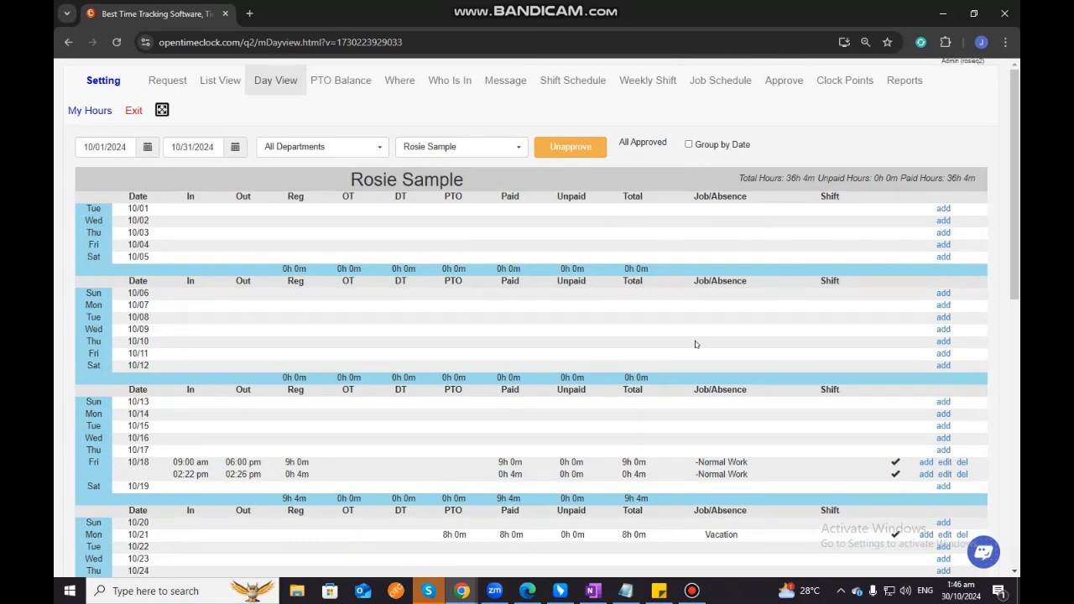
Examine the monthly totals and the job summary's regular, overtime and doubletime hours
{"action": "scroll", "coordinate": [730, 360], "scroll_direction": "down", "scroll_amount": 3}
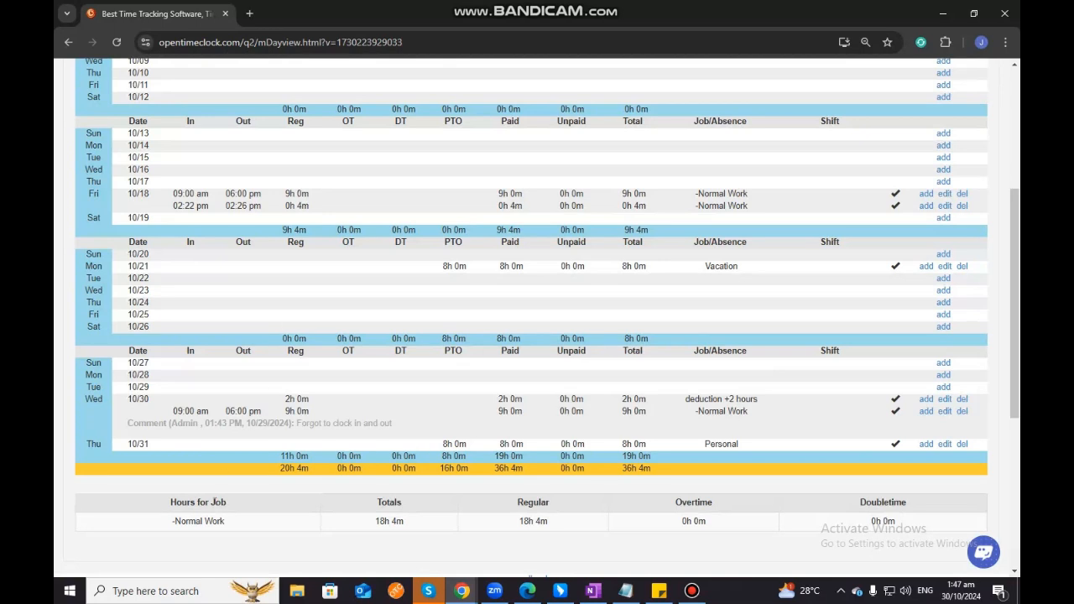
{"action": "scroll", "coordinate": [210, 412], "scroll_direction": "down", "scroll_amount": 2}
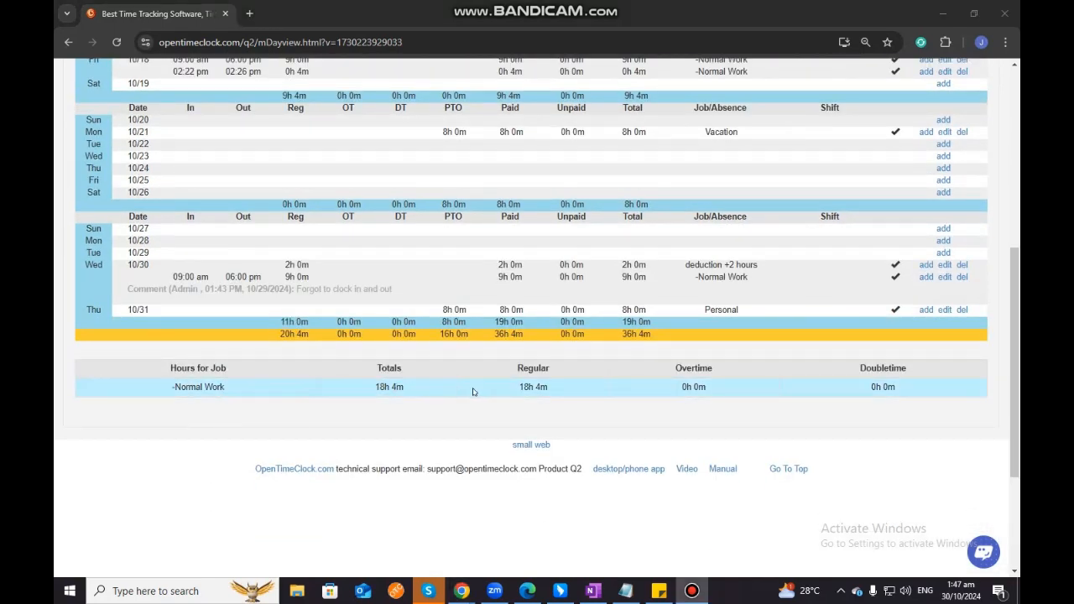
{"action": "left_click_drag", "start_coordinate": [520, 388], "coordinate": [578, 390]}
{"action": "left_click_drag", "start_coordinate": [662, 385], "coordinate": [731, 391]}
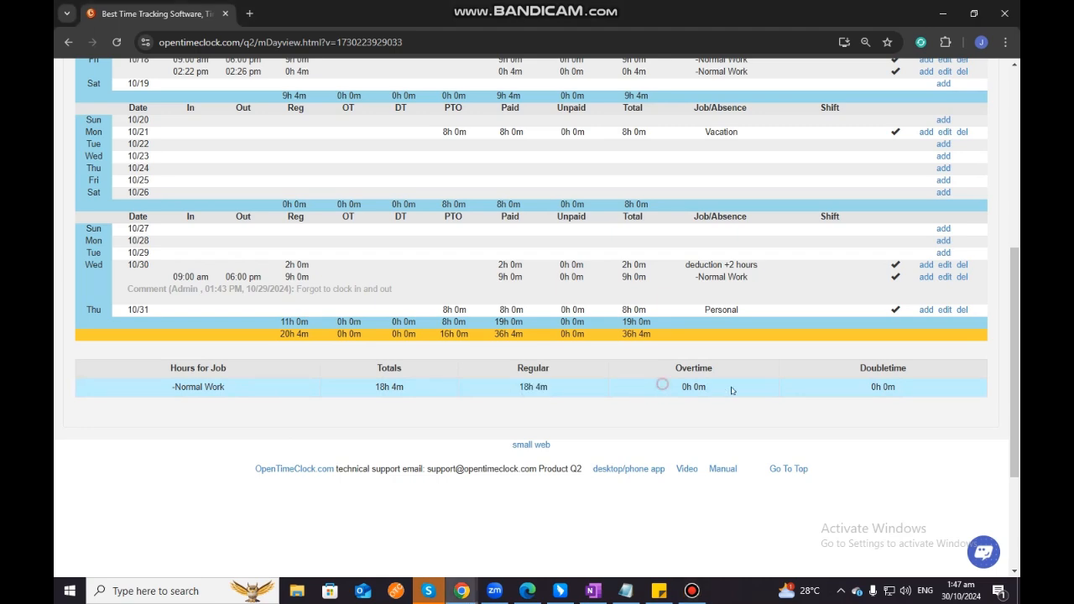
{"action": "left_click_drag", "start_coordinate": [870, 388], "coordinate": [903, 391]}
Examine the total, unpaid and paid hours in the employee's Day View header
{"action": "scroll", "coordinate": [767, 411], "scroll_direction": "up", "scroll_amount": 5}
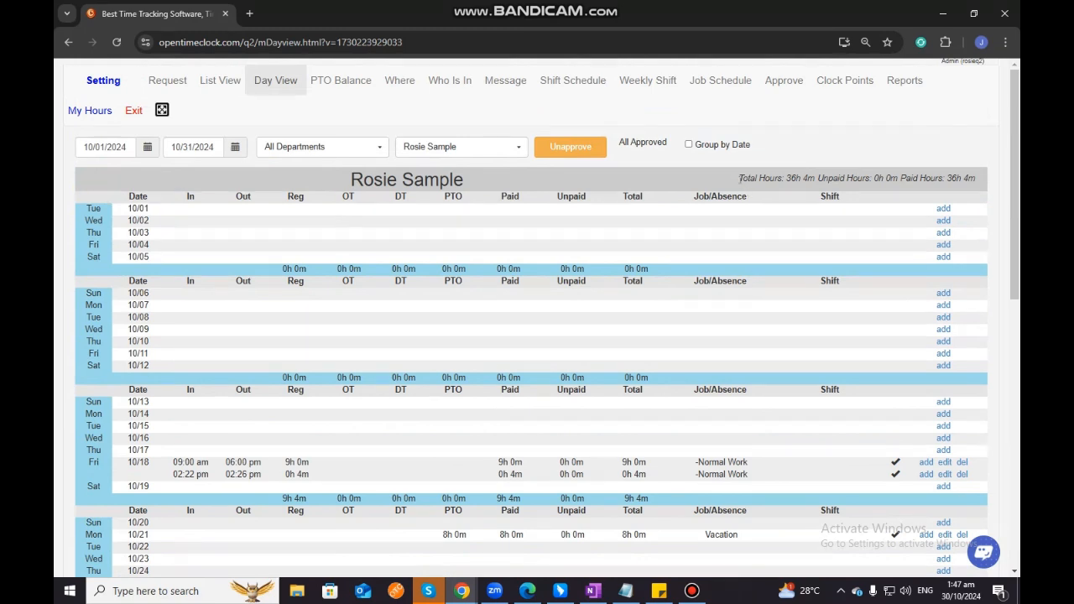
{"action": "triple_click", "coordinate": [736, 178]}
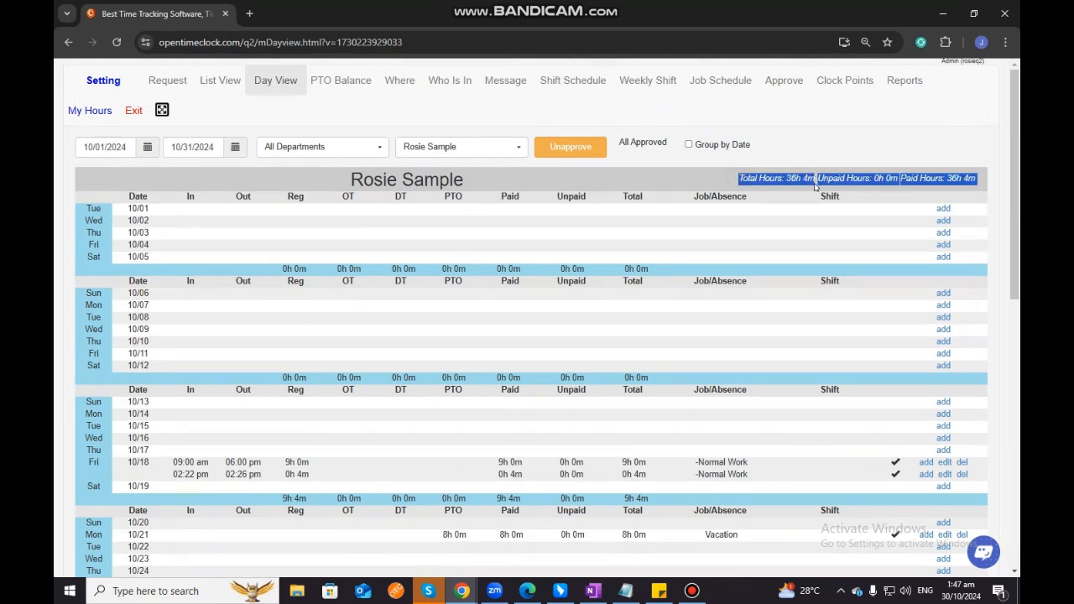
{"action": "left_click", "coordinate": [837, 180]}
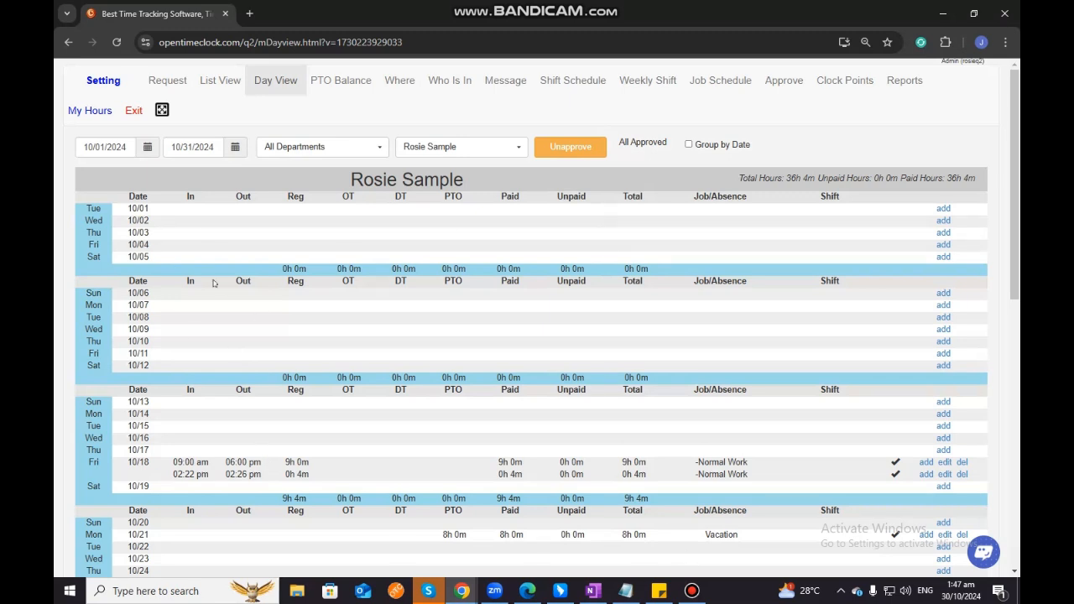
Start a new entry for 10/01 and view the Worked Hours, Absence and Adjustment forms, closing without adding anything
{"action": "left_click", "coordinate": [944, 209]}
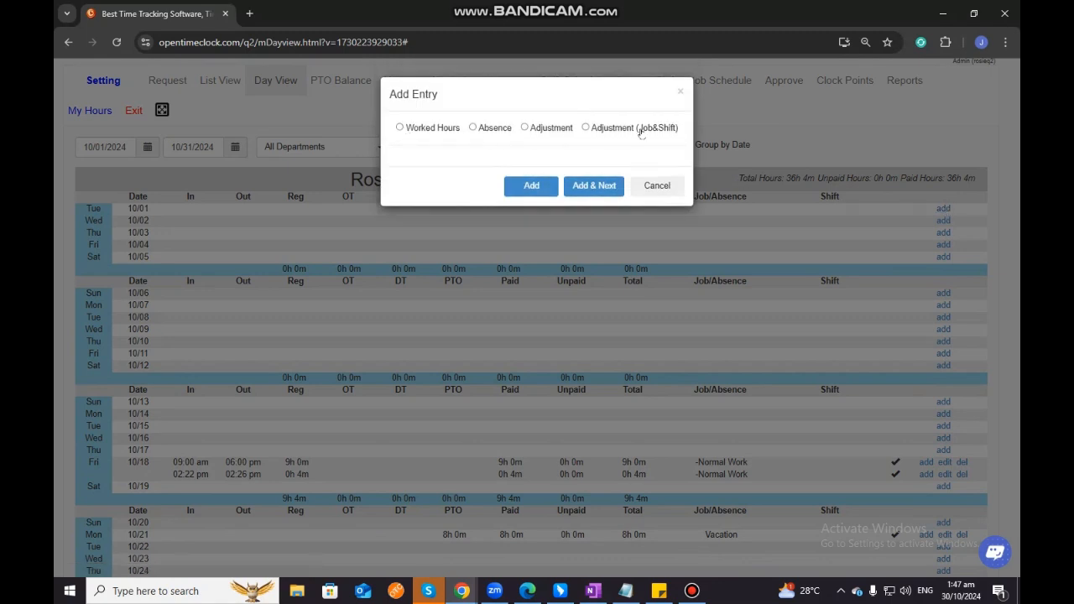
{"action": "left_click", "coordinate": [401, 128]}
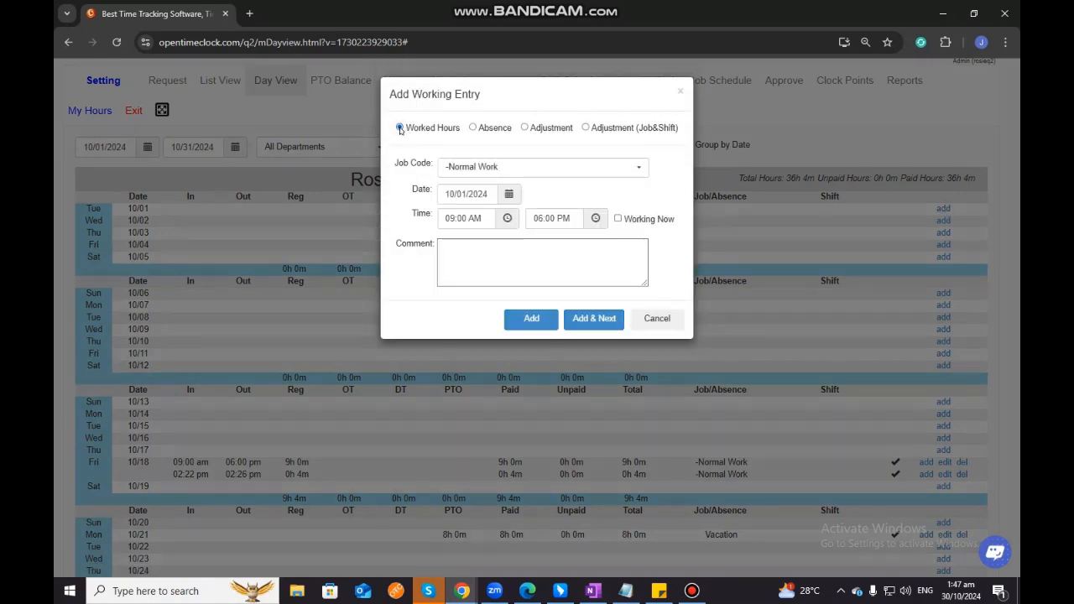
{"action": "left_click", "coordinate": [473, 127]}
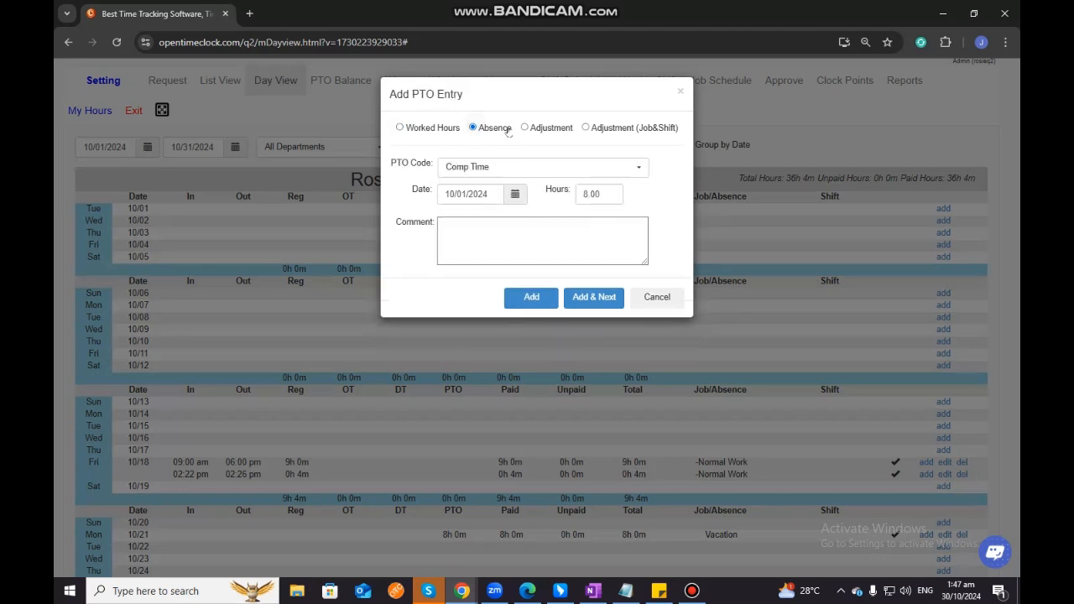
{"action": "left_click", "coordinate": [525, 128]}
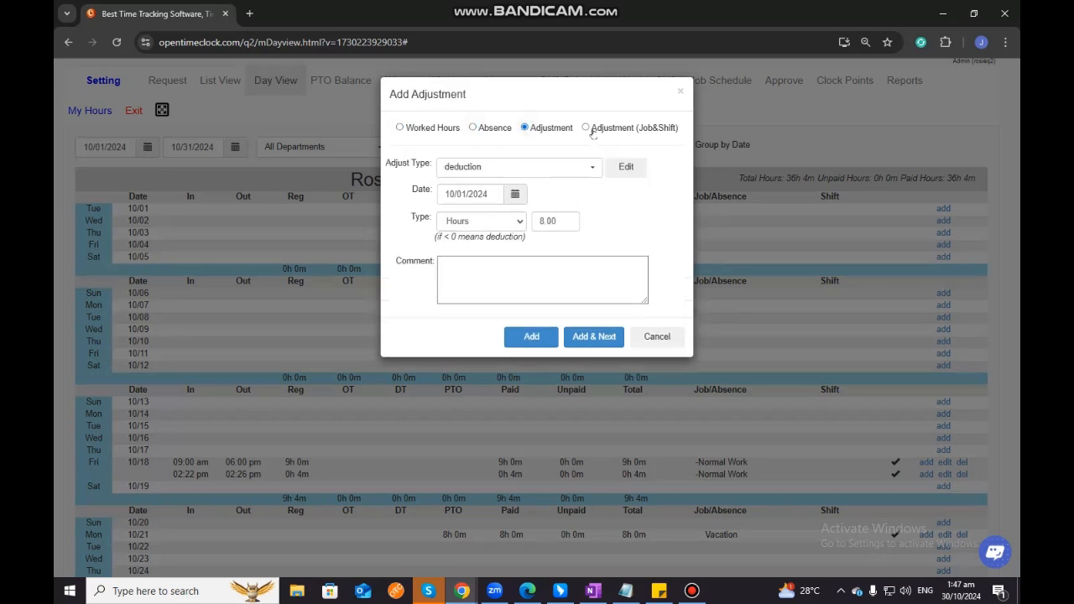
{"action": "left_click", "coordinate": [679, 91]}
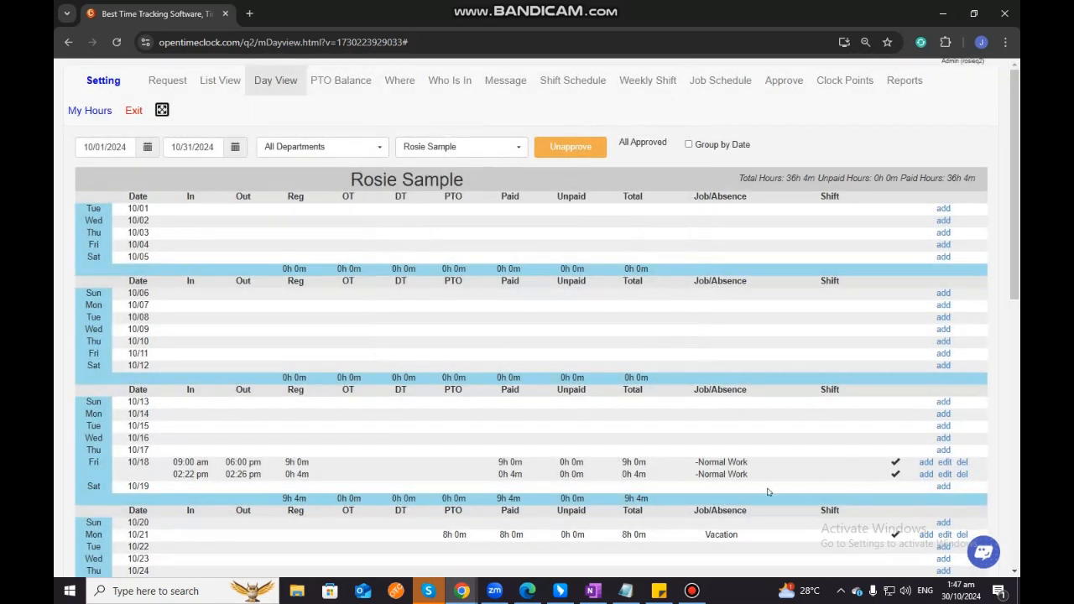
Change the end time of the 10/18 entry starting at 09:00 AM to 07:00 PM, return it to 06:00 PM and save
{"action": "scroll", "coordinate": [808, 426], "scroll_direction": "down", "scroll_amount": 2}
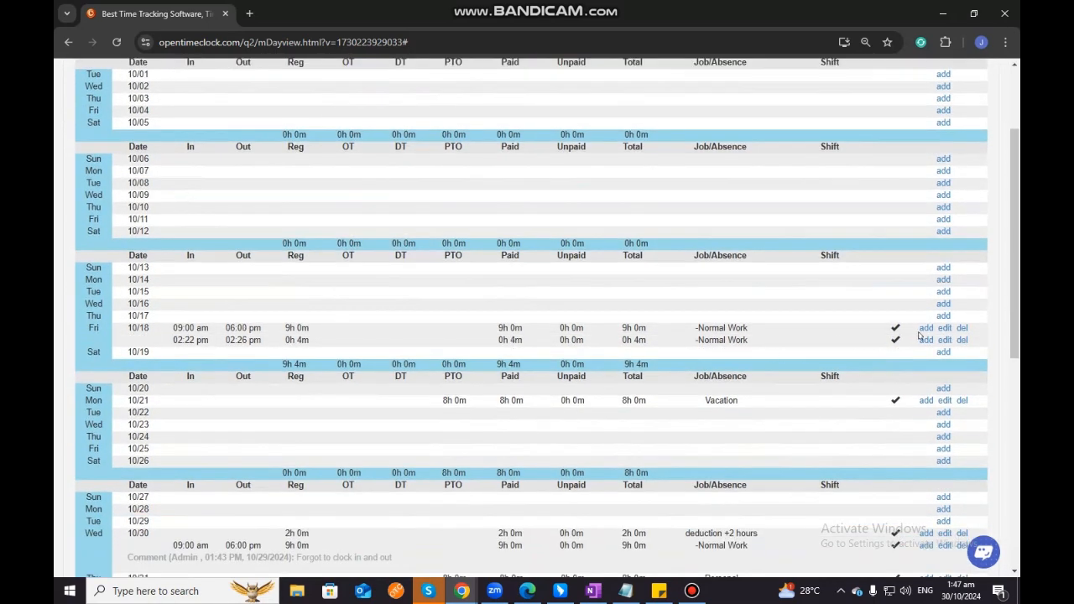
{"action": "left_click", "coordinate": [944, 329]}
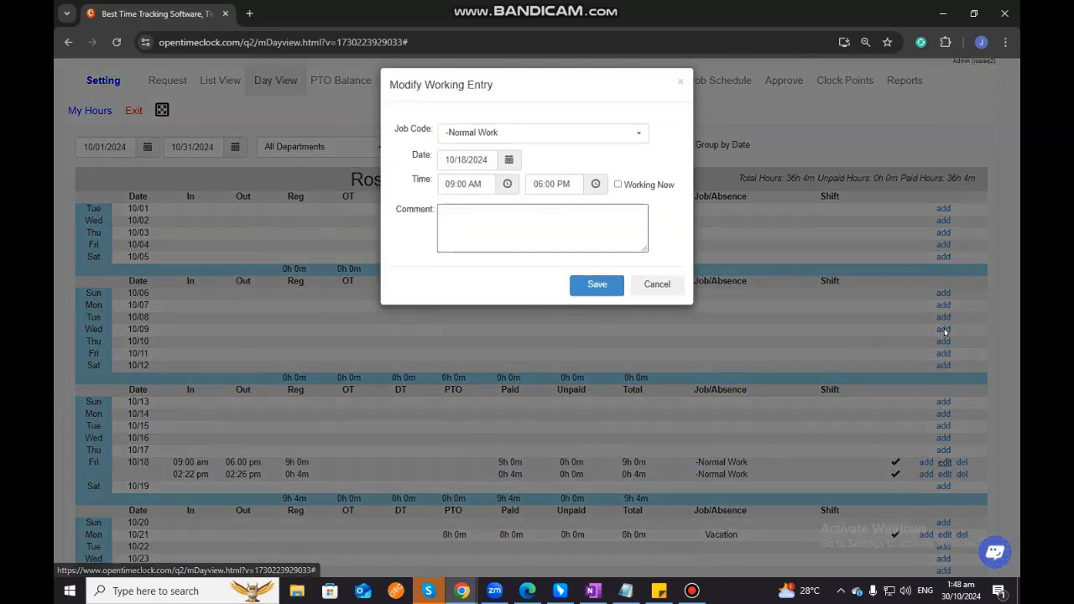
{"action": "left_click", "coordinate": [594, 193]}
{"action": "left_click", "coordinate": [540, 219]}
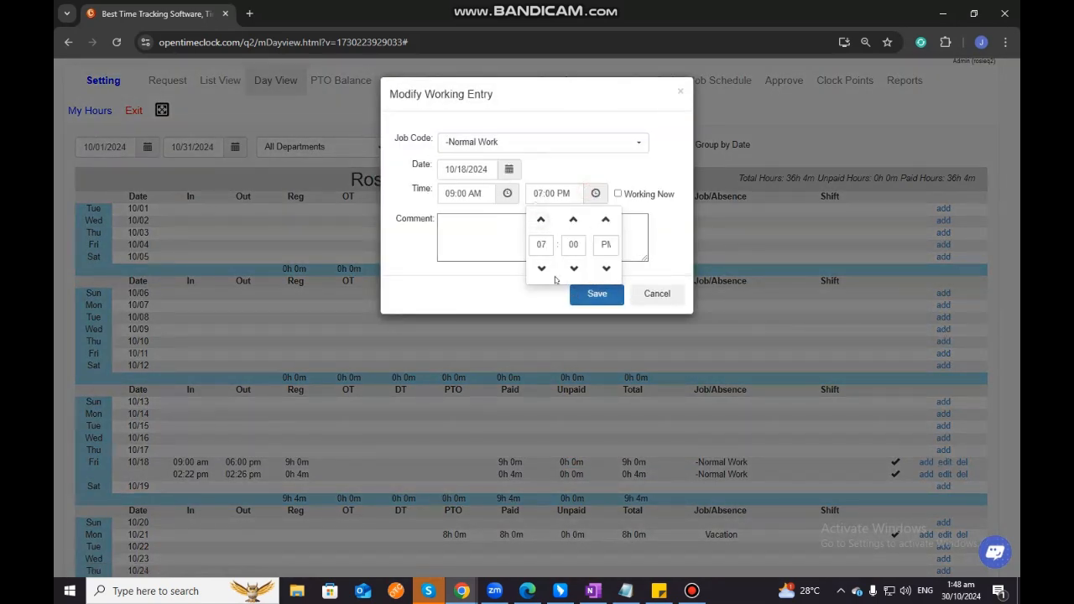
{"action": "left_click", "coordinate": [542, 268]}
{"action": "left_click", "coordinate": [597, 294]}
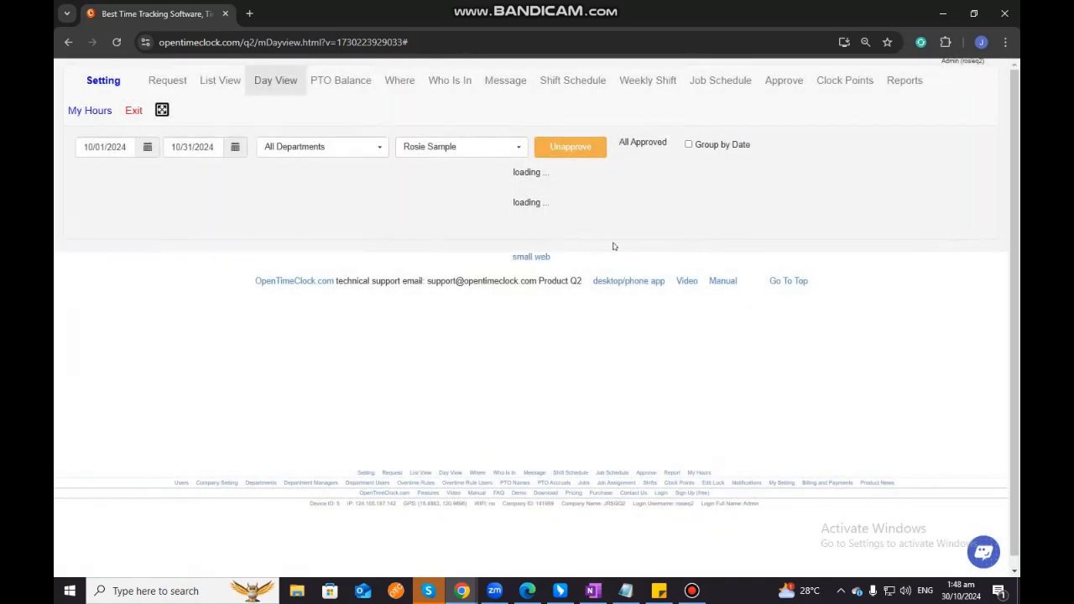
Delete the 09:00 AM to 06:00 PM working entry on 10/18 and check the month's remaining records and totals
{"action": "scroll", "coordinate": [965, 420], "scroll_direction": "down", "scroll_amount": 2}
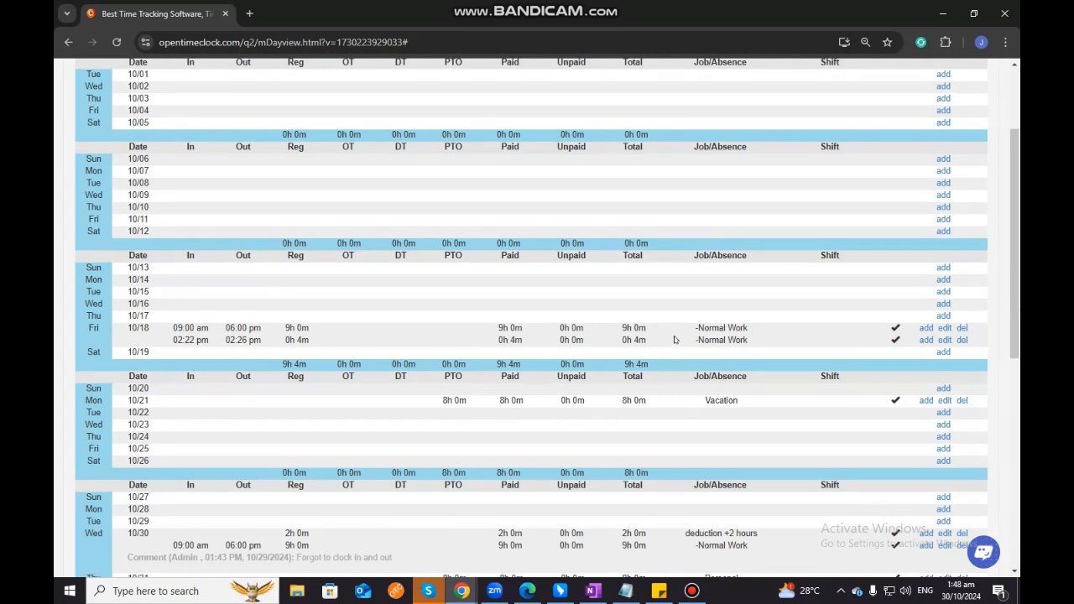
{"action": "left_click", "coordinate": [964, 329]}
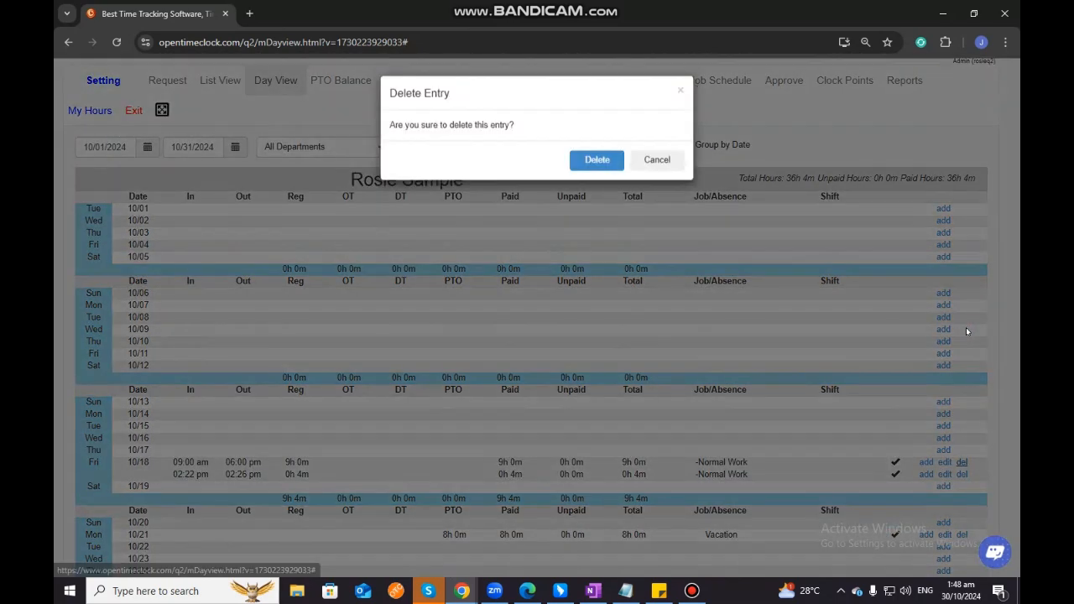
{"action": "left_click", "coordinate": [597, 160]}
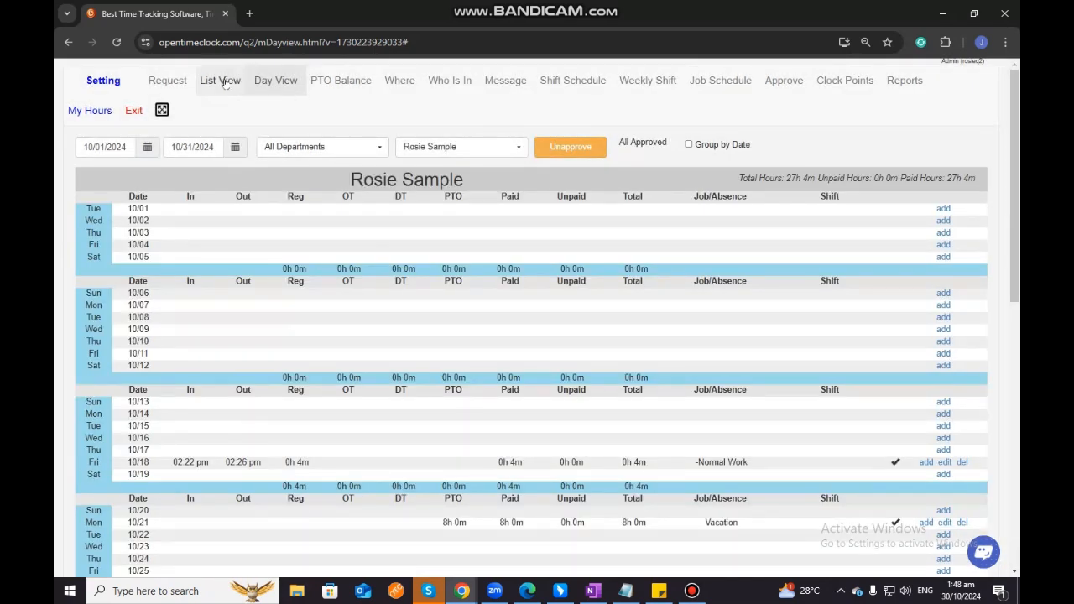
{"action": "scroll", "coordinate": [471, 385], "scroll_direction": "down", "scroll_amount": 1}
{"action": "scroll", "coordinate": [471, 385], "scroll_direction": "down", "scroll_amount": 5}
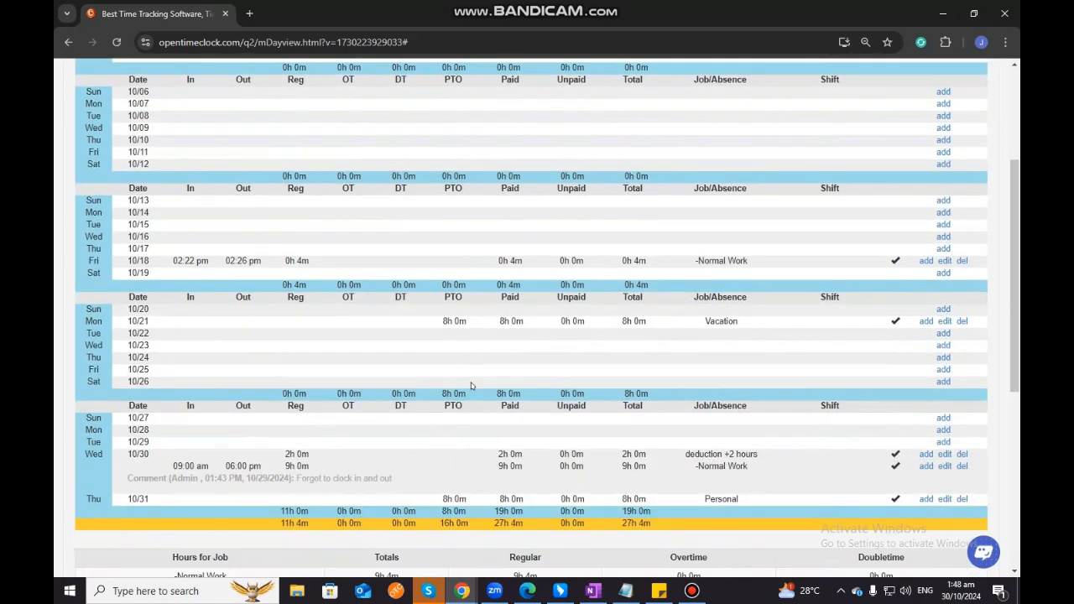